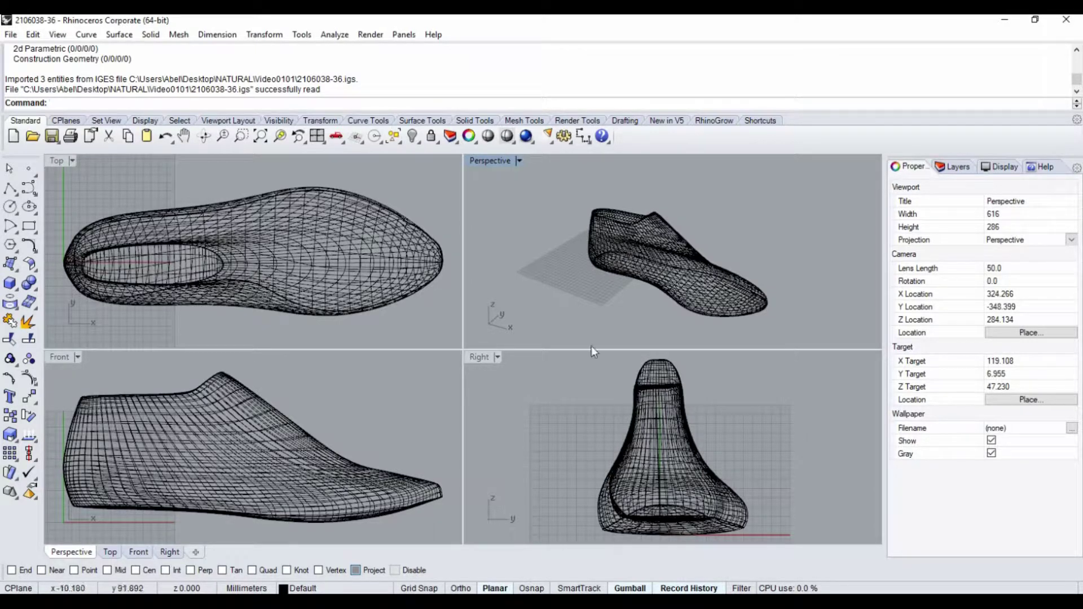
# Delete the top opening surface and the bottom sole surface of the shoe last
pyautogui.click(665, 258)
pyautogui.moveTo(569, 197); pyautogui.dragTo(730, 323)
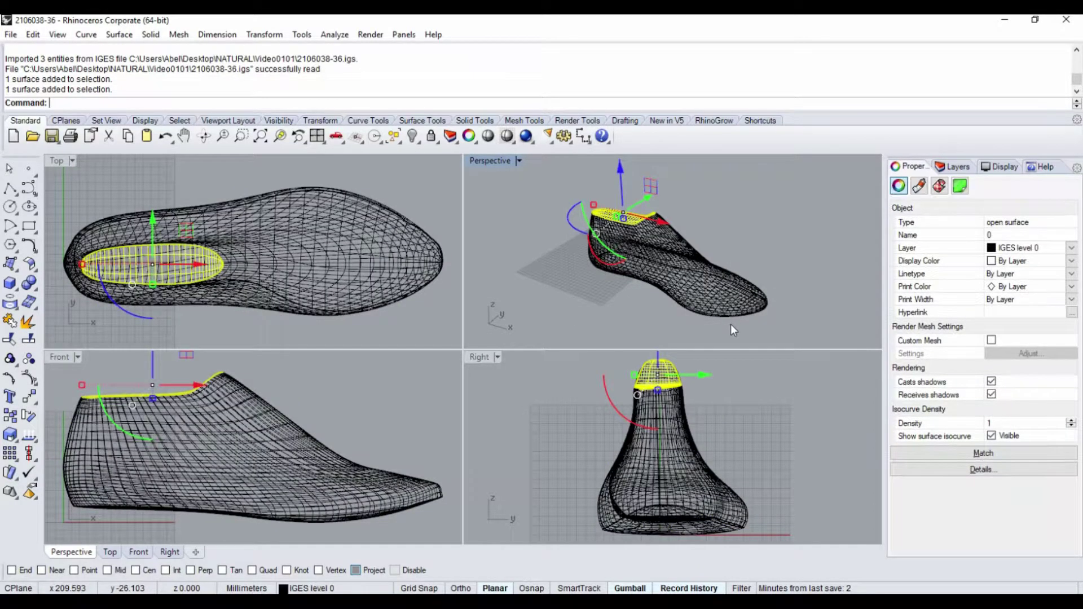
pyautogui.press('Delete')
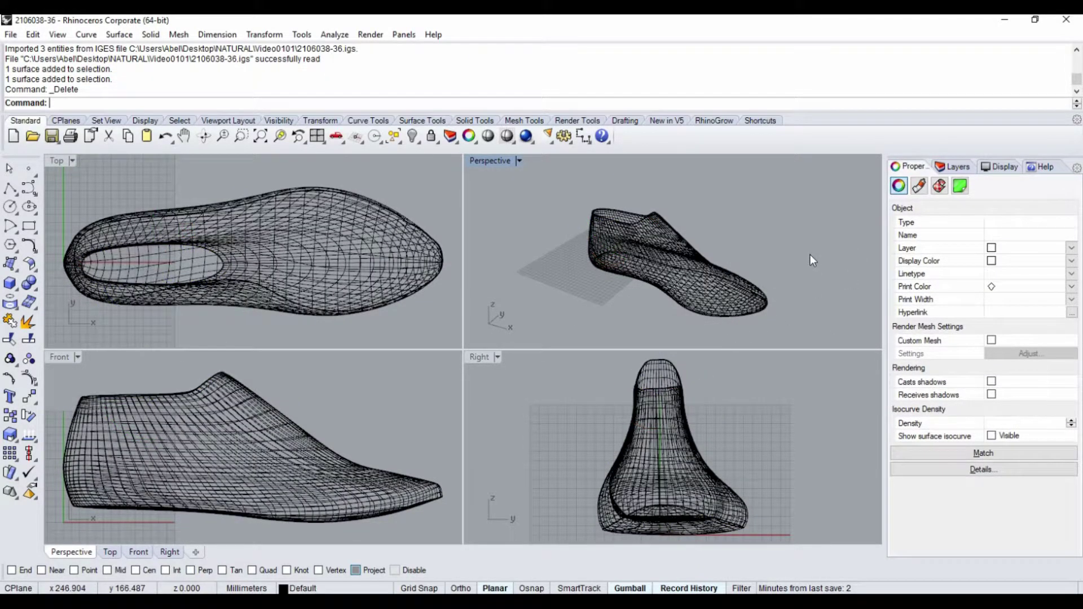
pyautogui.click(683, 531)
pyautogui.press('Delete')
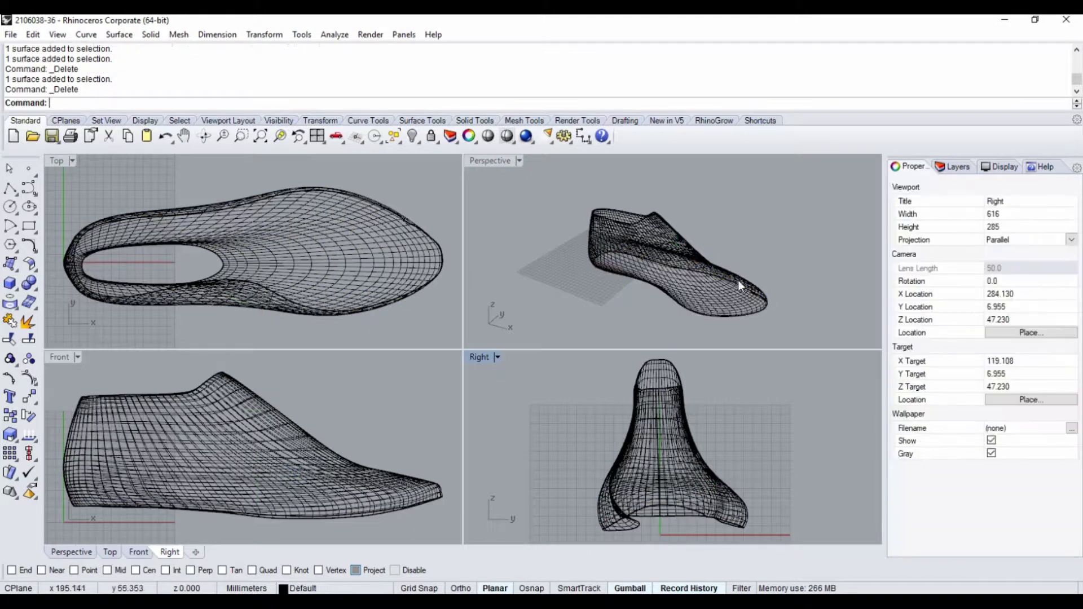
# Set the Perspective, Top, Front and Right viewports to Shaded display mode
pyautogui.click(666, 272)
pyautogui.click(519, 160)
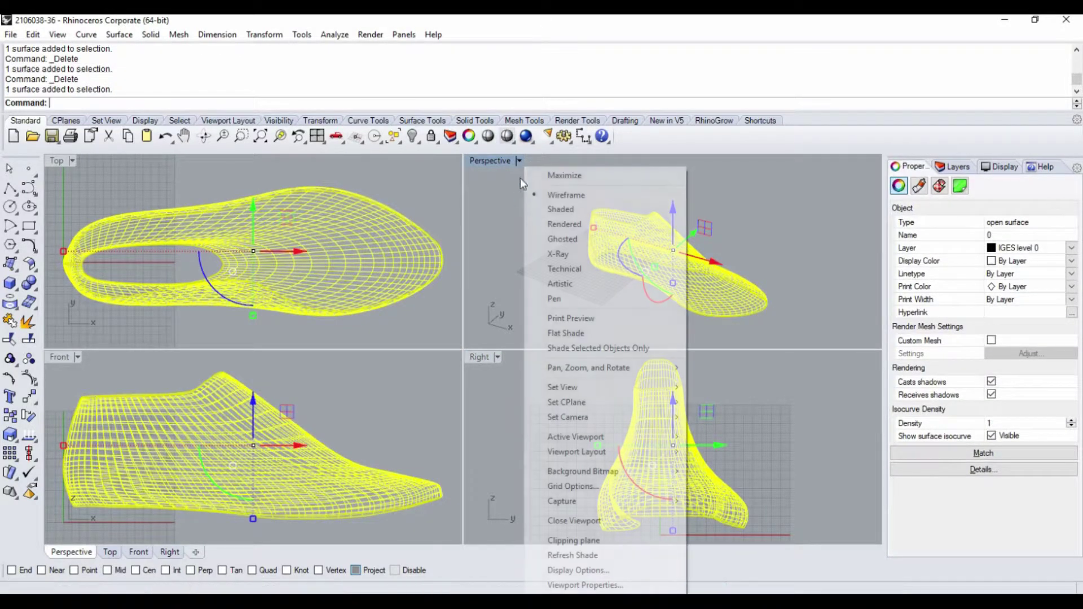
pyautogui.click(561, 209)
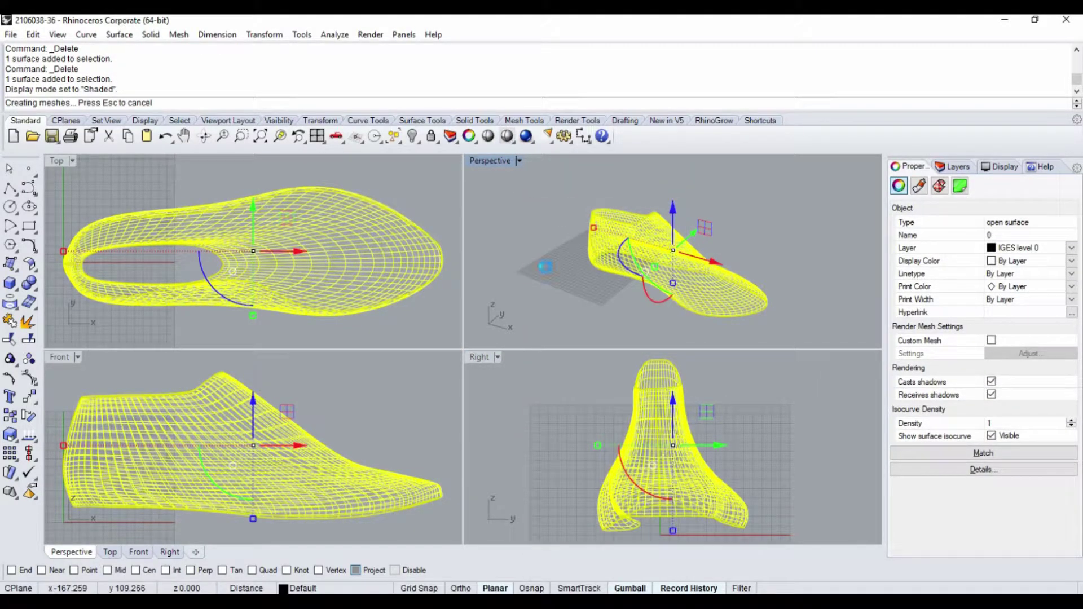
pyautogui.click(419, 312)
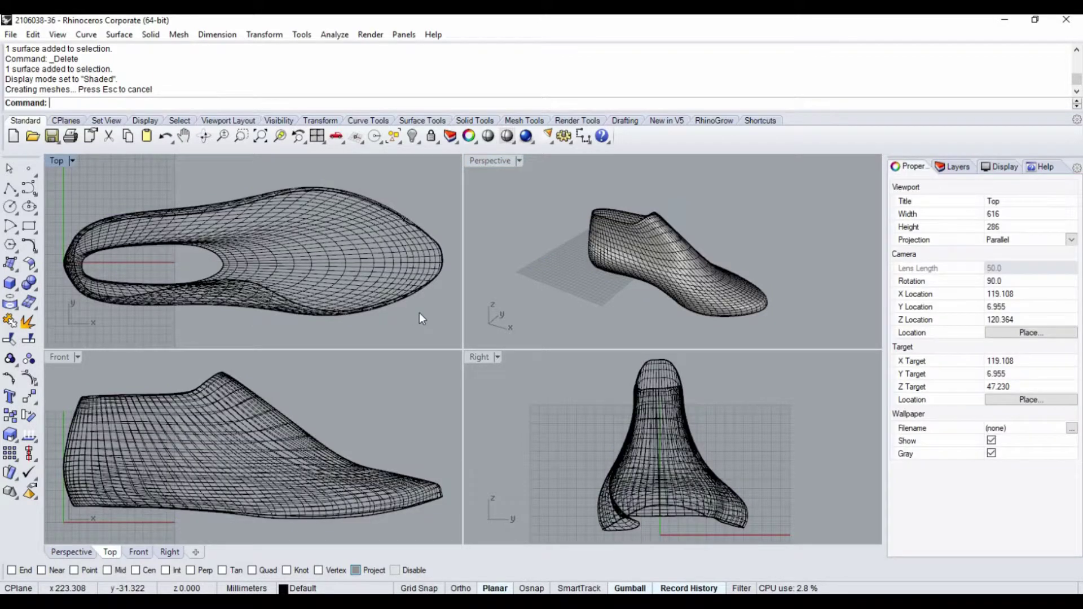
pyautogui.hotkey('ctrl', 'alt', 's')
pyautogui.click(432, 405)
pyautogui.hotkey('ctrl', 'alt', 's')
pyautogui.click(523, 405)
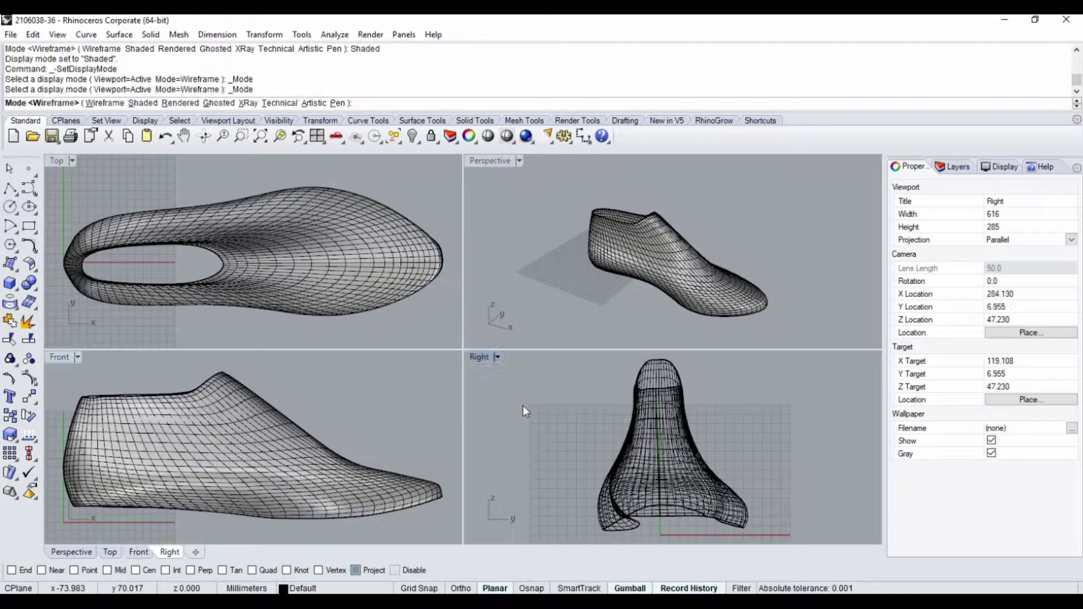
pyautogui.hotkey('ctrl', 'alt', 's')
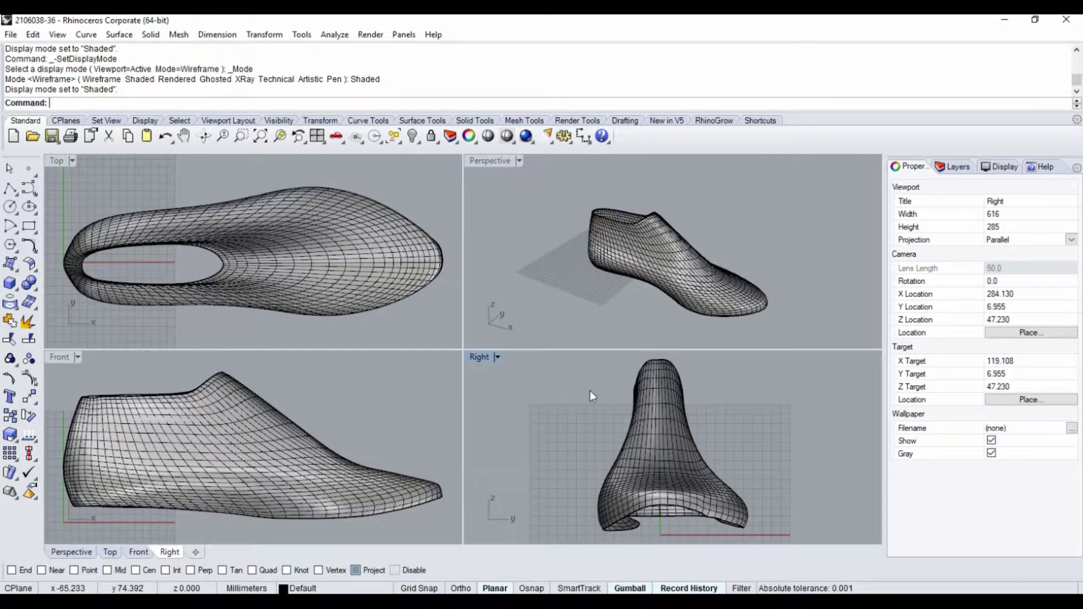
# Hide the isocurves of the shoe last's surface and maximize the Perspective viewport
pyautogui.click(957, 168)
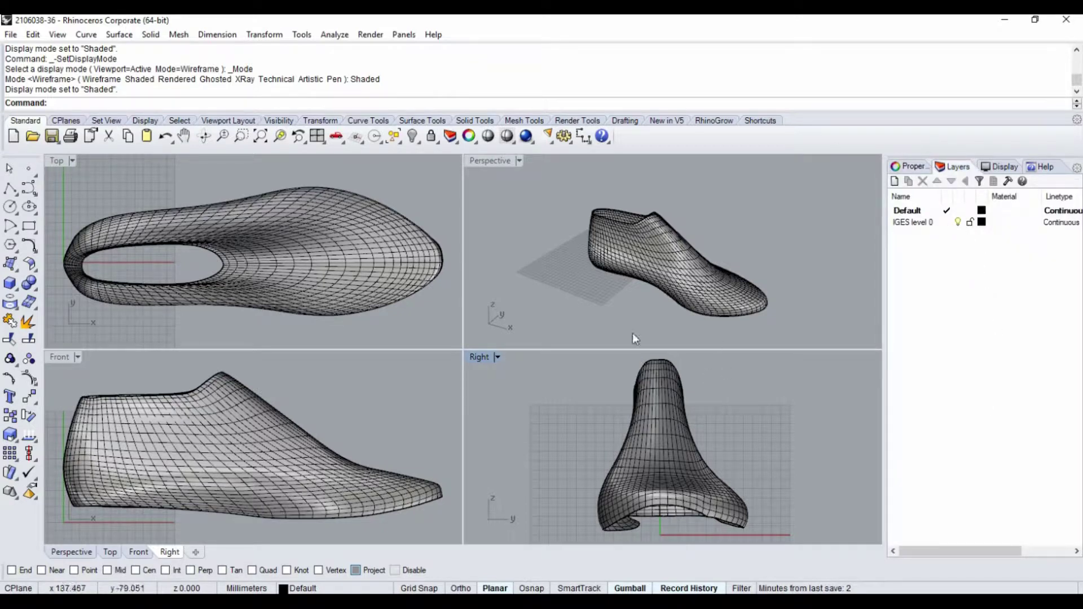
pyautogui.click(915, 167)
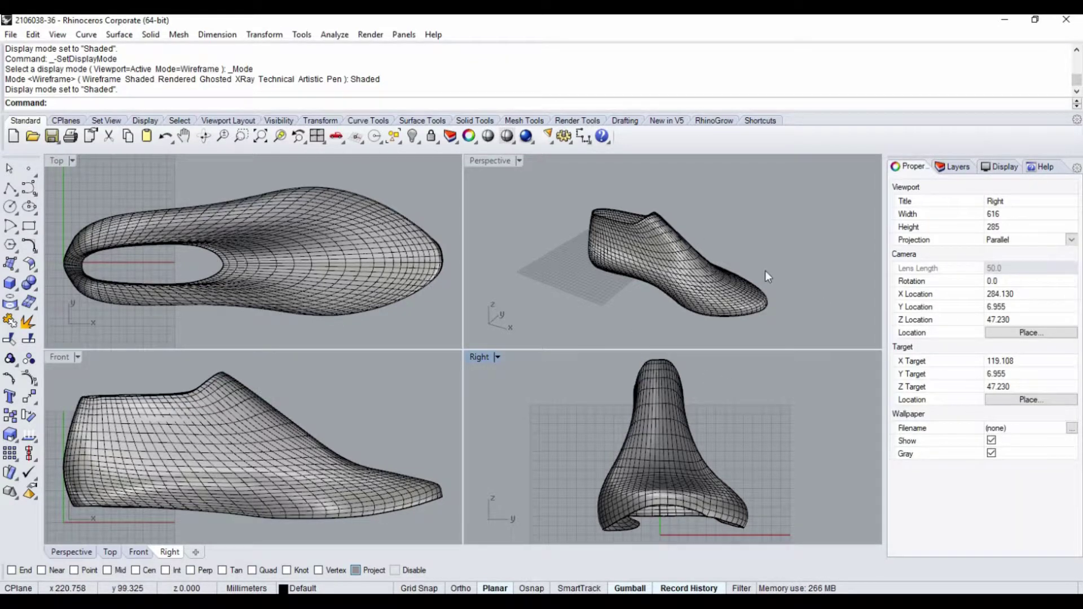
pyautogui.click(689, 278)
pyautogui.click(991, 436)
pyautogui.moveTo(732, 233); pyautogui.dragTo(542, 214, button='right')
pyautogui.doubleClick(494, 164)
# Use Duplicate Edge to examine the overlapping surface edges along the back of the heel
pyautogui.moveTo(711, 352); pyautogui.dragTo(601, 357, button='right')
pyautogui.click(656, 343)
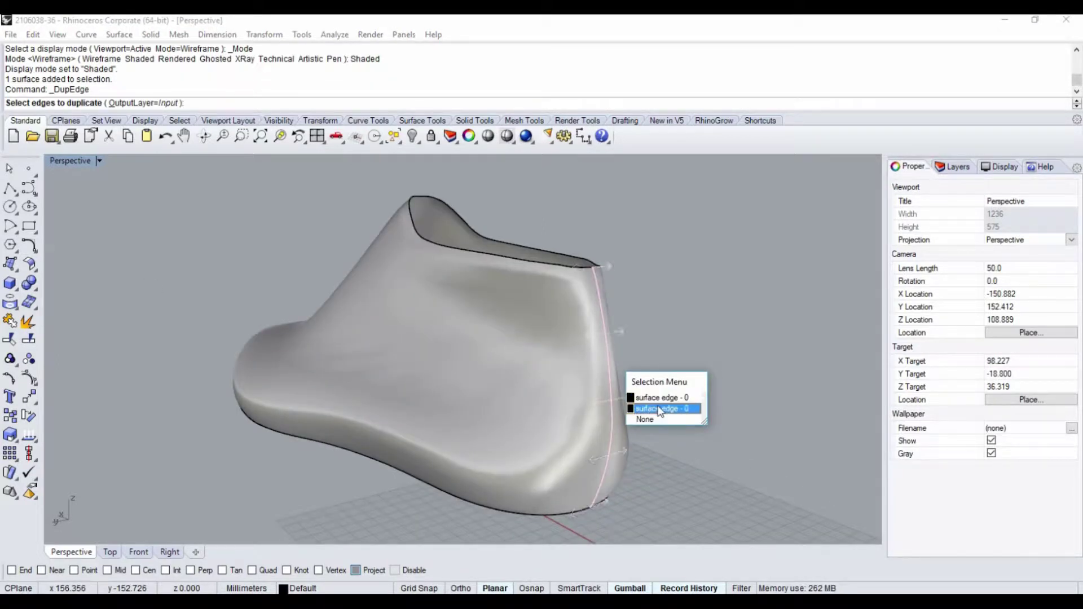
pyautogui.moveTo(513, 360); pyautogui.dragTo(418, 362, button='right')
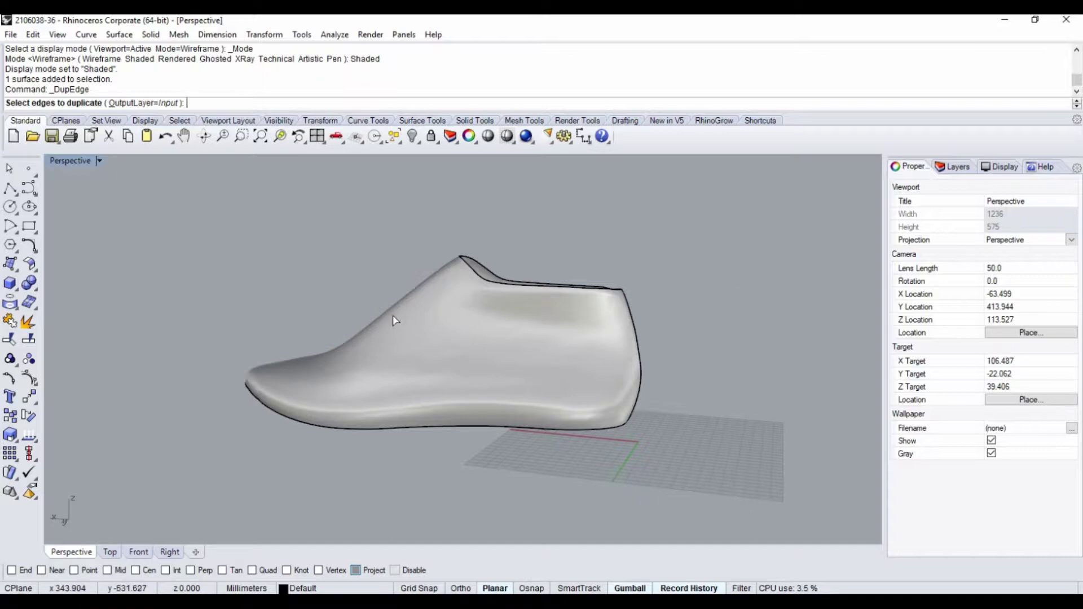
# Try to adjust the seam of the shoe last's surface with the surface seam tool
pyautogui.click(11, 263)
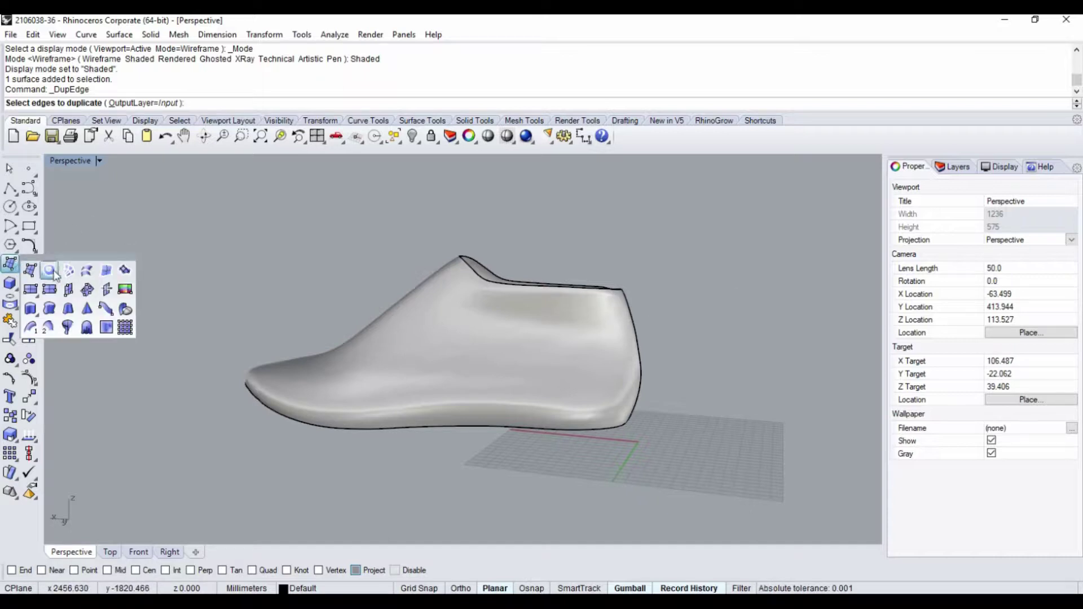
pyautogui.click(34, 246)
pyautogui.click(30, 266)
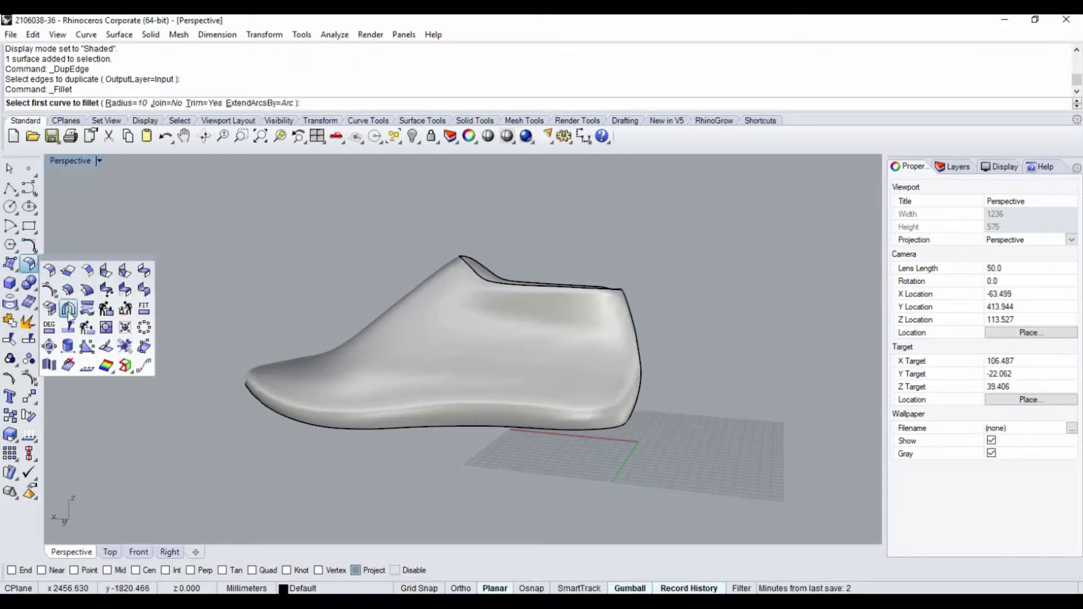
pyautogui.click(68, 309)
pyautogui.click(563, 376)
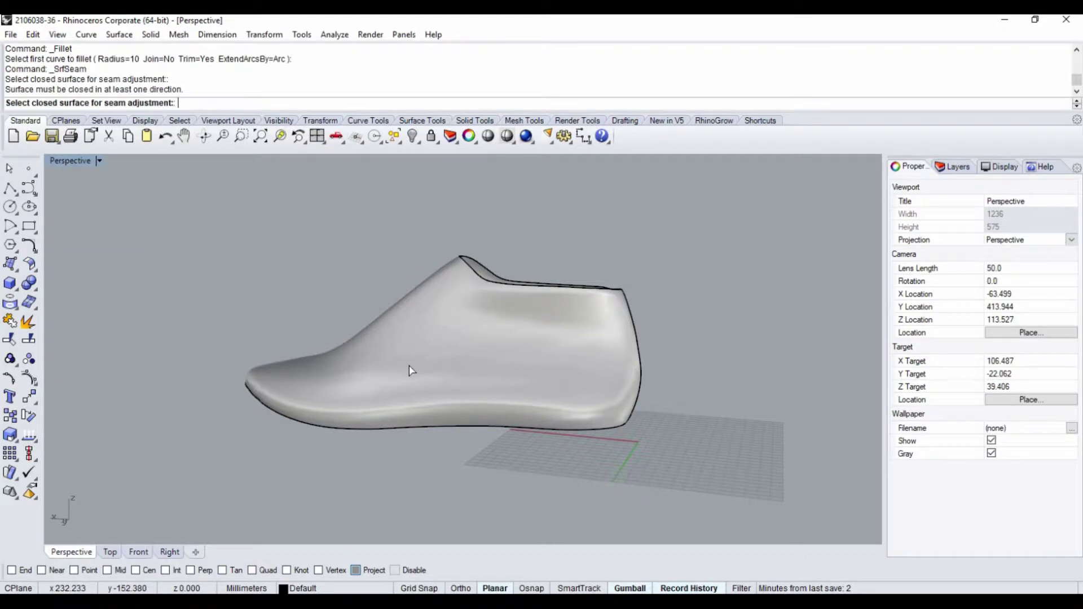
pyautogui.click(363, 367)
pyautogui.click(493, 369)
pyautogui.moveTo(635, 360); pyautogui.dragTo(524, 338, button='right')
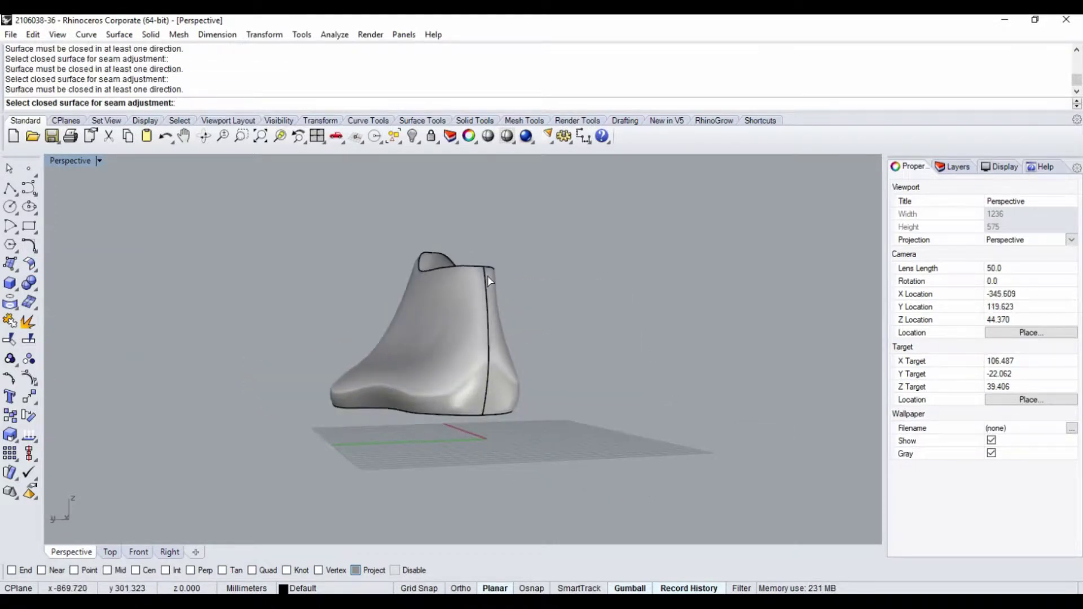
pyautogui.moveTo(387, 339); pyautogui.dragTo(551, 353, button='right')
pyautogui.moveTo(403, 387); pyautogui.dragTo(630, 289, button='right')
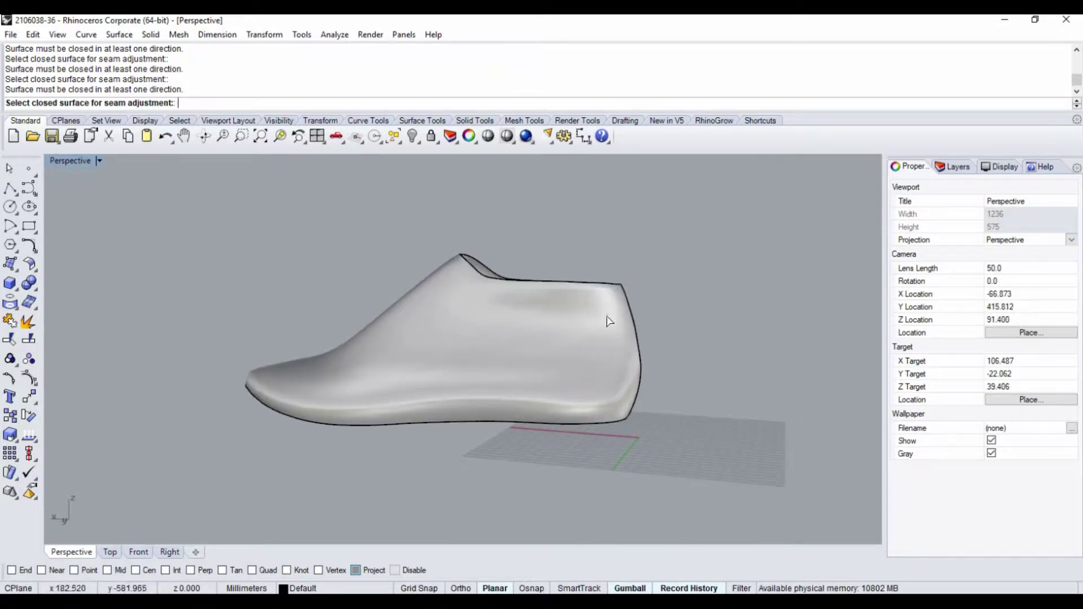
pyautogui.moveTo(517, 350); pyautogui.dragTo(561, 327, button='right')
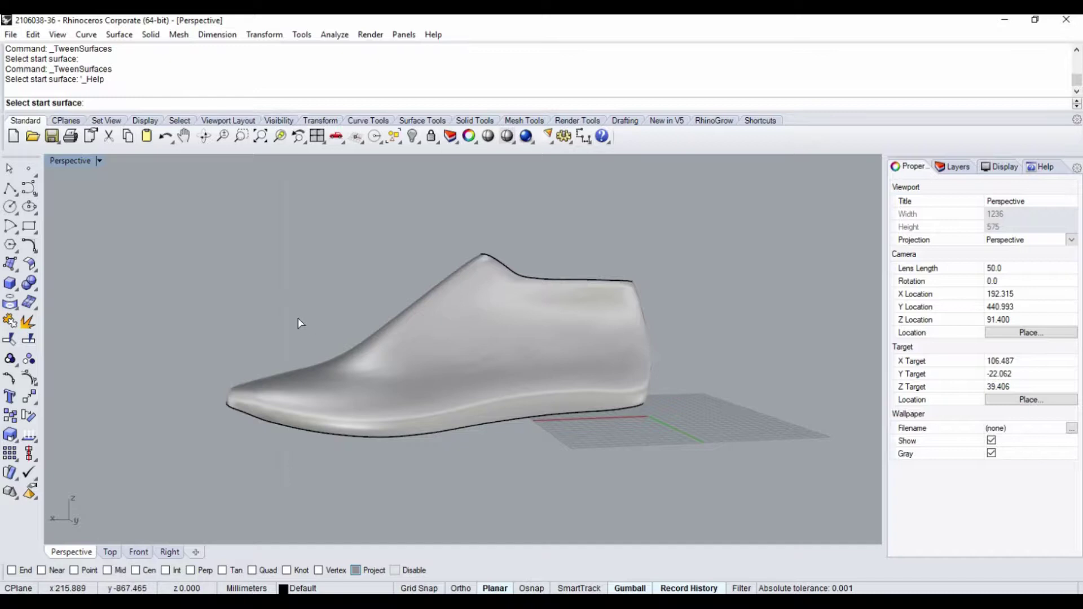
pyautogui.moveTo(570, 326); pyautogui.dragTo(435, 329, button='right')
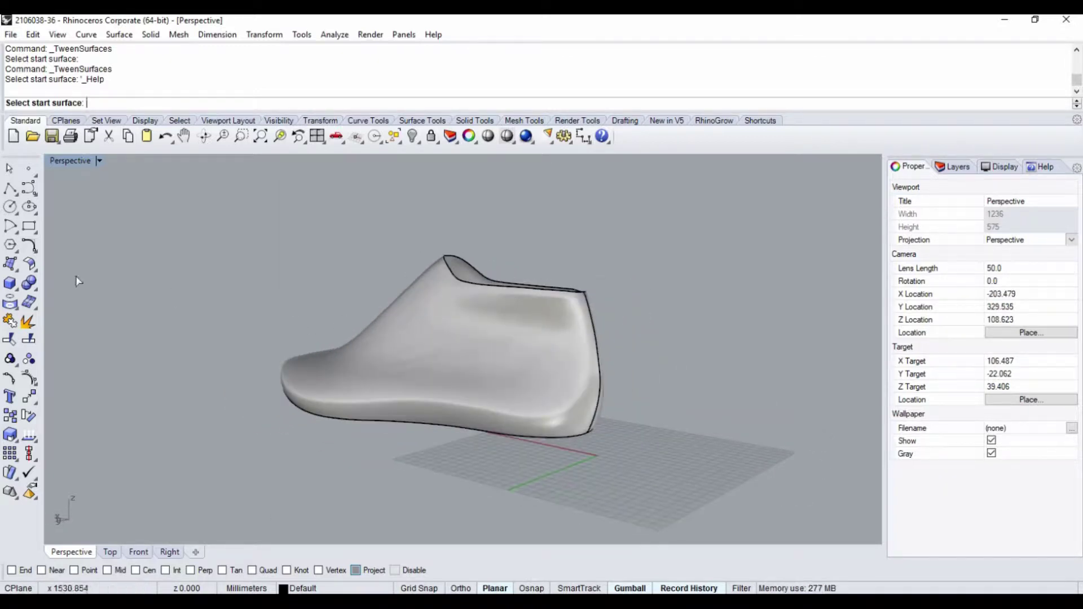
# Run Tween Surfaces with the shoe last's surface picked as both the start and the end surface
pyautogui.click(33, 268)
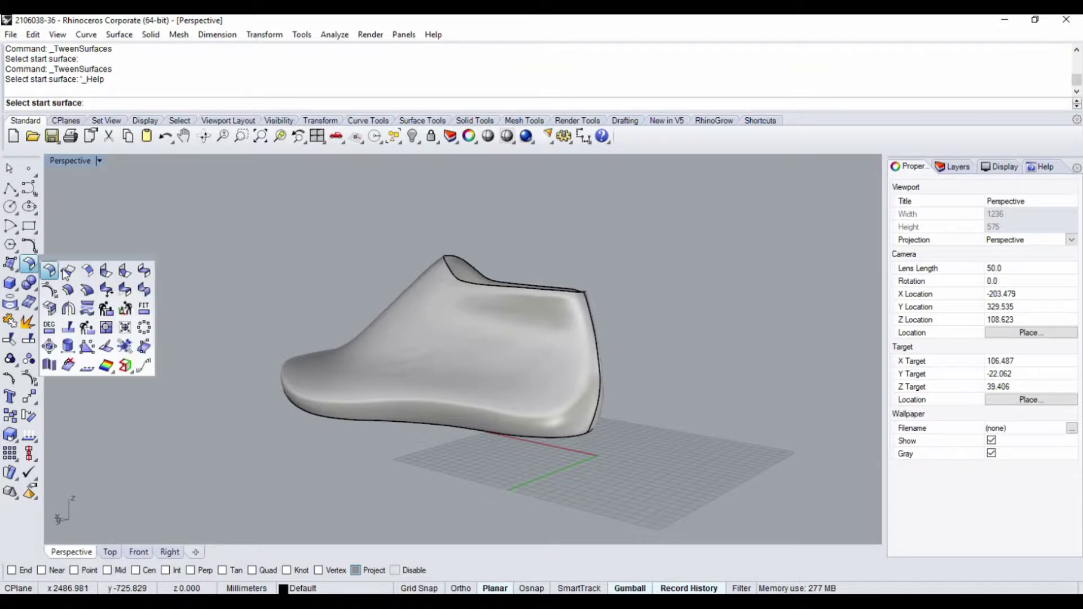
pyautogui.click(87, 310)
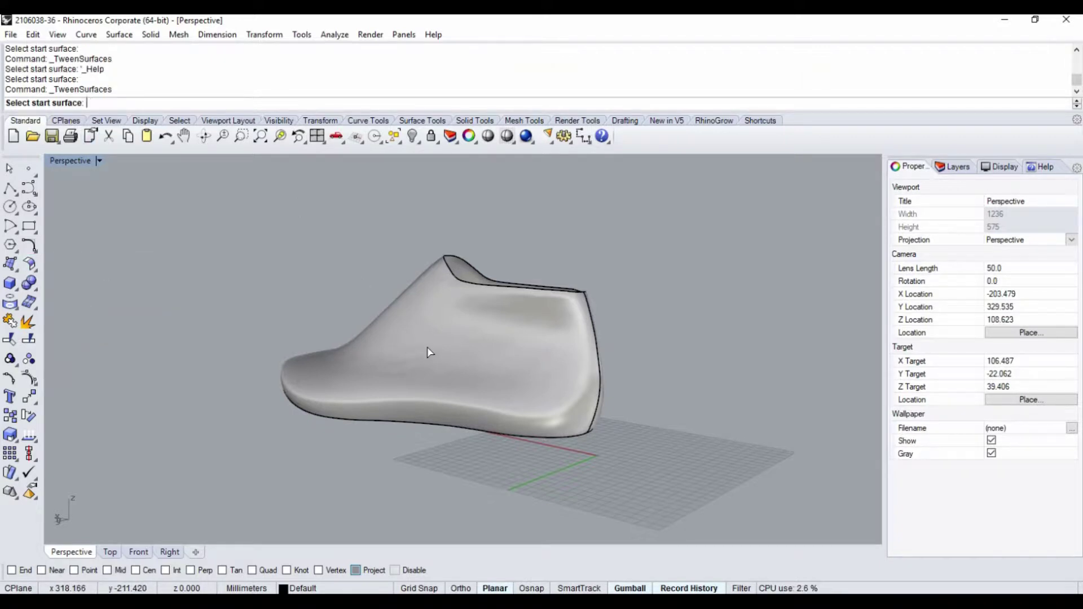
pyautogui.click(480, 336)
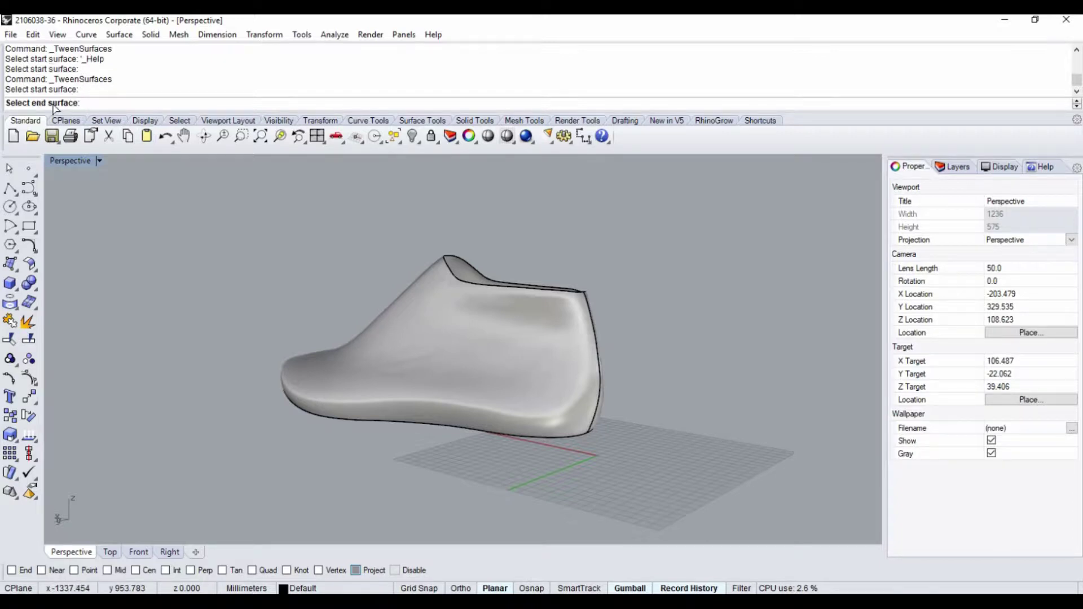
pyautogui.click(577, 354)
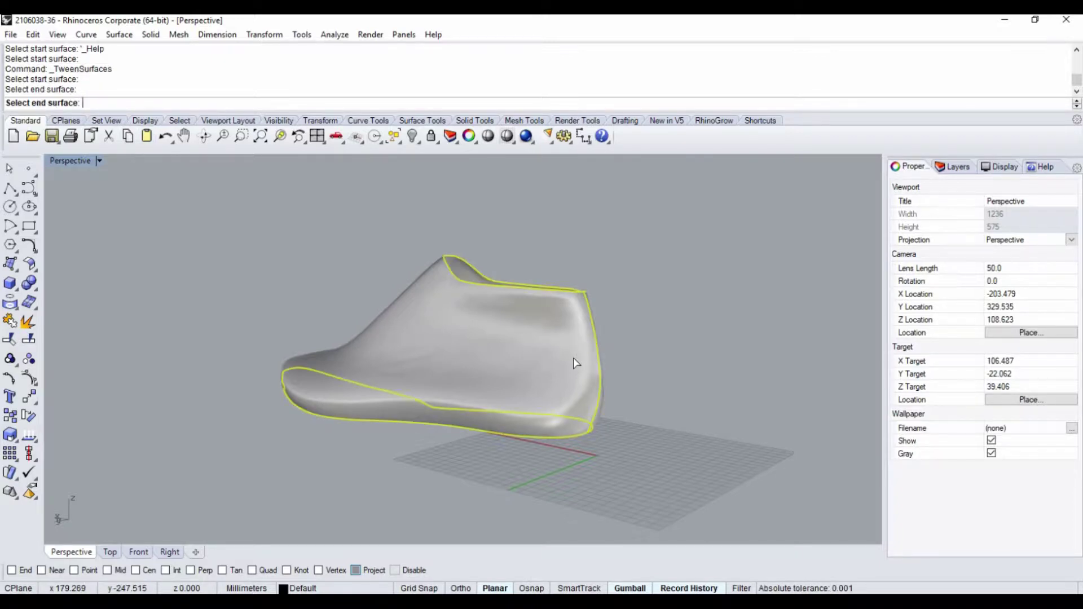
# Set the surface tween's sample number to 25
pyautogui.moveTo(575, 363); pyautogui.dragTo(204, 230, button='right')
pyautogui.scroll(5, 205, 229)
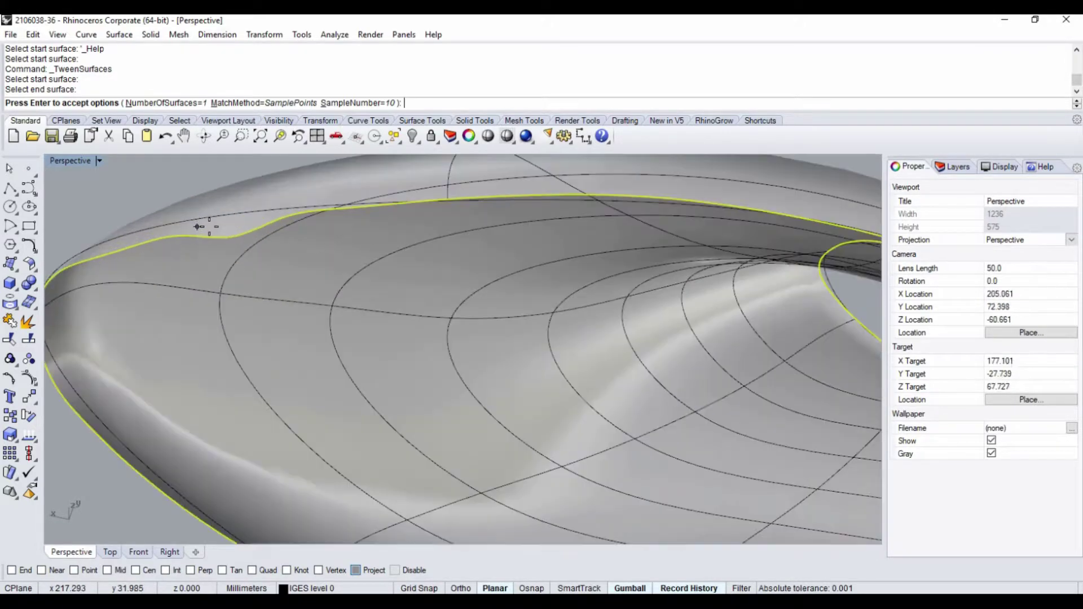
pyautogui.moveTo(242, 248); pyautogui.dragTo(369, 225, button='right')
pyautogui.moveTo(206, 287); pyautogui.dragTo(555, 284, button='right')
pyautogui.moveTo(536, 240); pyautogui.dragTo(401, 180, button='right')
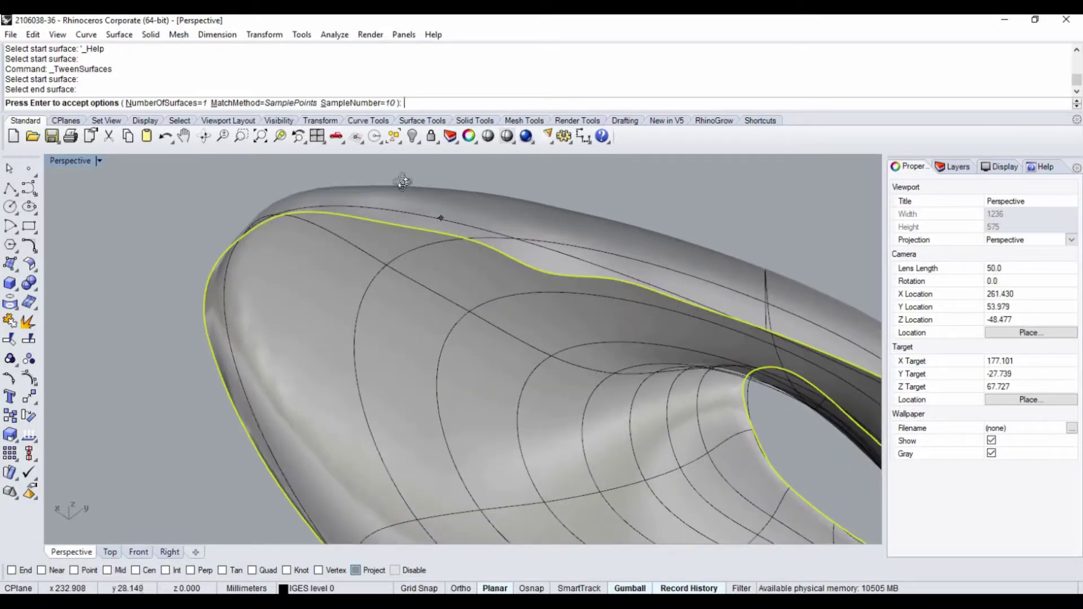
pyautogui.click(352, 104)
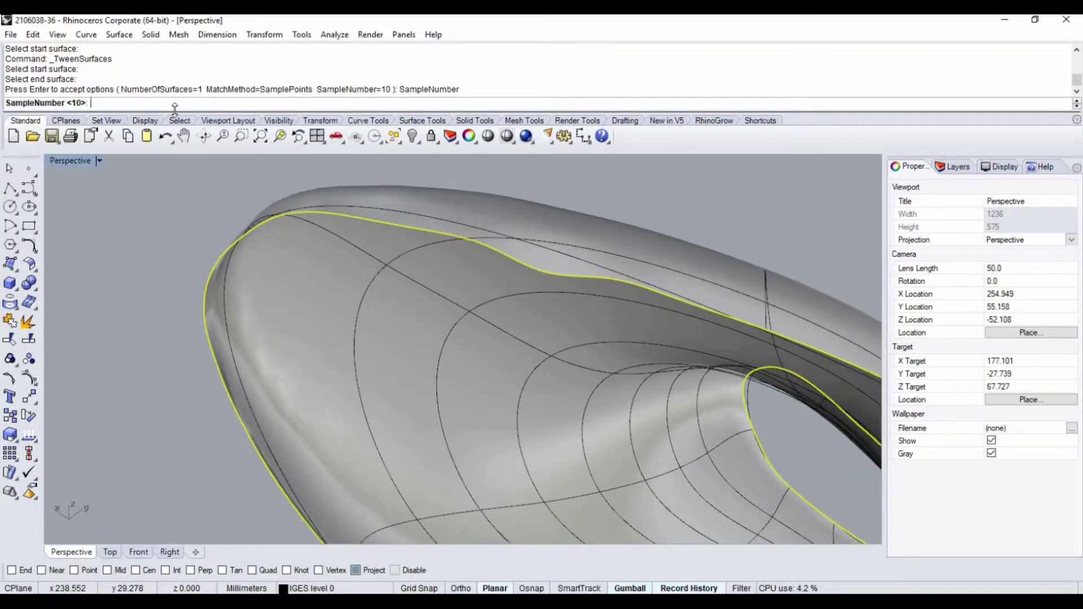
pyautogui.write('25')
pyautogui.press('Return')
# Examine how closely the tween preview follows the shoe last's edges at the toe, sole and heel
pyautogui.moveTo(350, 282); pyautogui.dragTo(303, 244, button='right')
pyautogui.scroll(-8, 303, 244)
pyautogui.scroll(10, 273, 214)
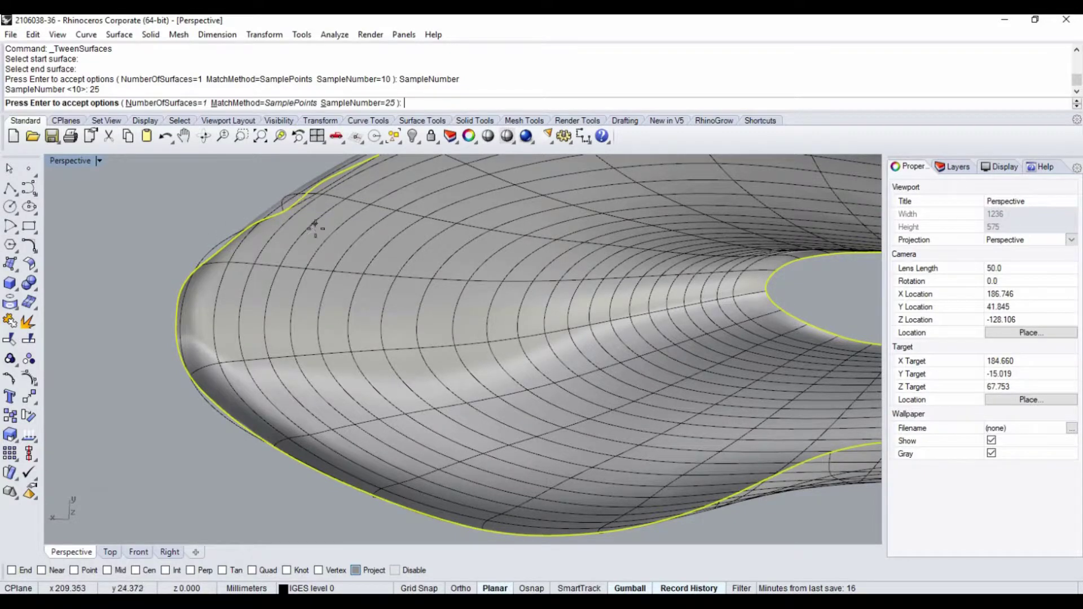
pyautogui.scroll(-8, 315, 228)
pyautogui.moveTo(315, 229); pyautogui.dragTo(173, 336, button='right')
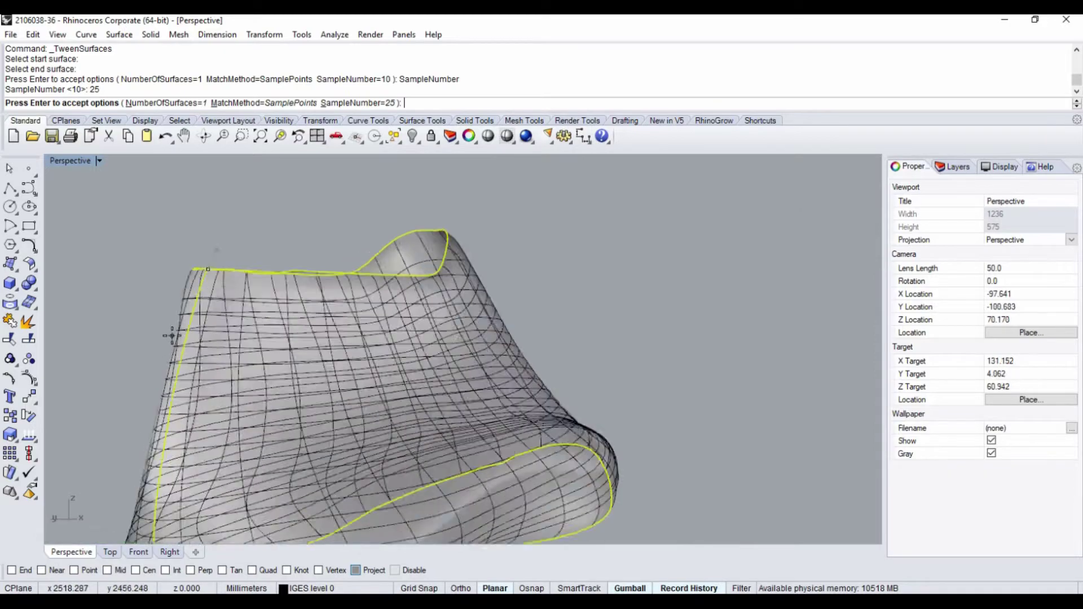
pyautogui.scroll(4, 172, 335)
pyautogui.moveTo(234, 248); pyautogui.dragTo(215, 285, button='right')
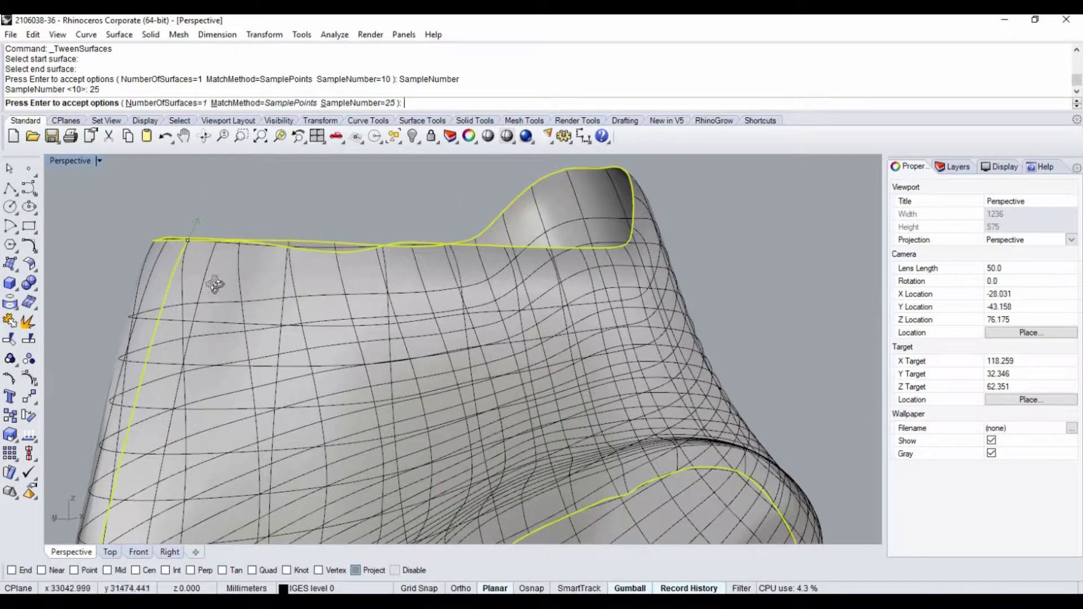
pyautogui.scroll(-5, 215, 284)
# Try sample numbers of 35 and 30 for the surface tween
pyautogui.click(381, 104)
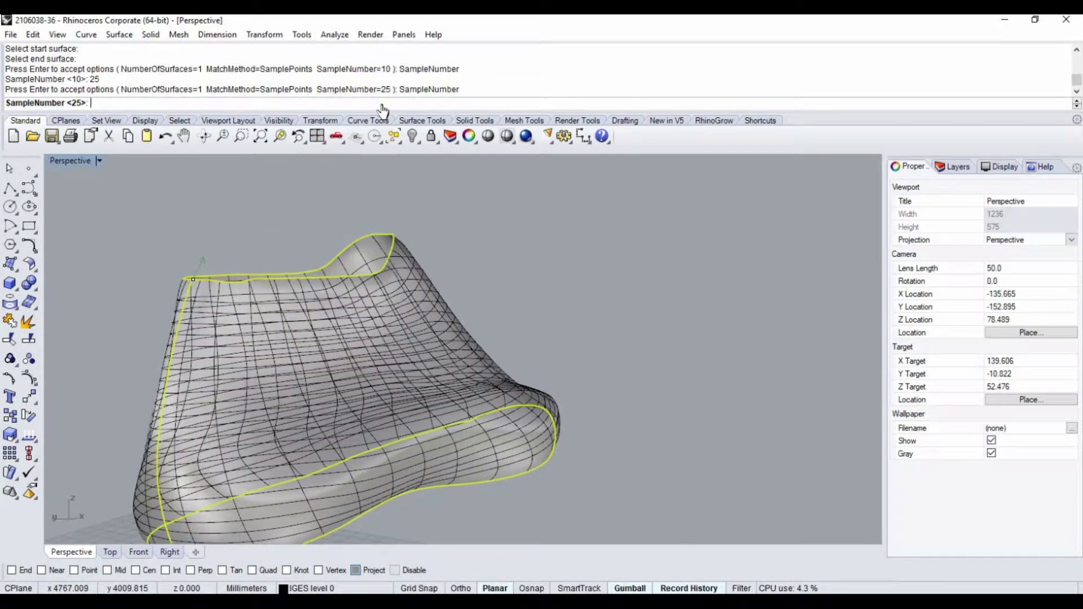
pyautogui.write('35')
pyautogui.press('Return')
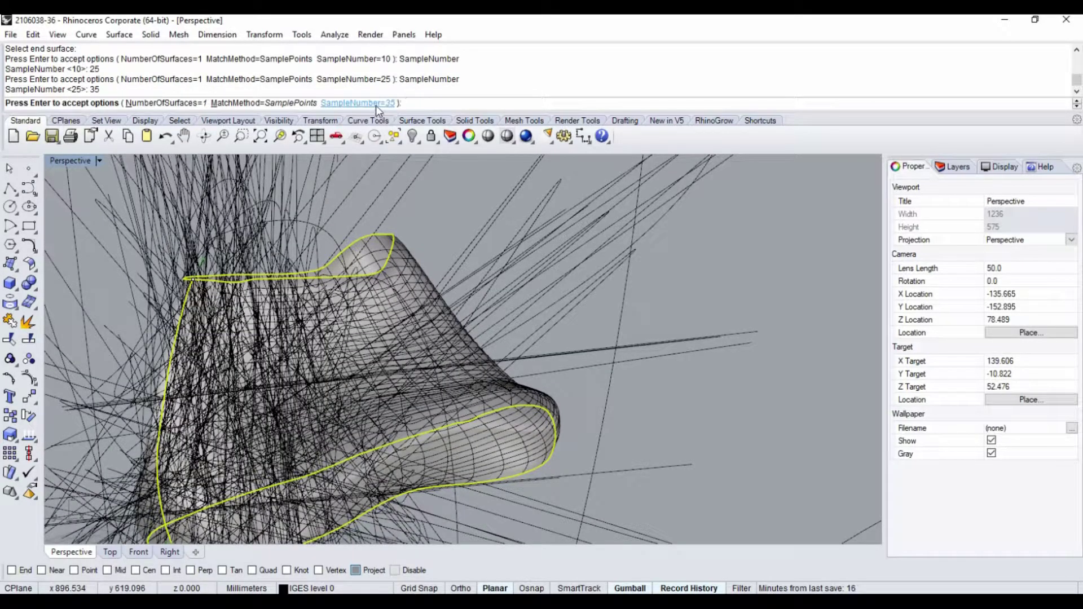
pyautogui.click(376, 105)
pyautogui.write('30')
pyautogui.press('Return')
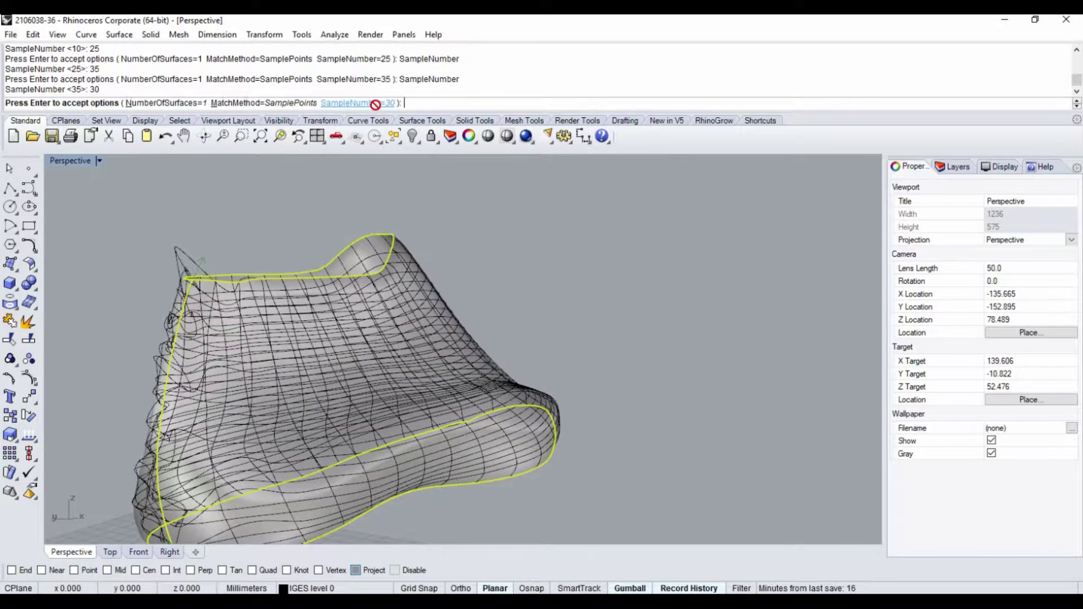
# Set the surface tween's sample number to 26 and check the preview from the sole side
pyautogui.click(386, 105)
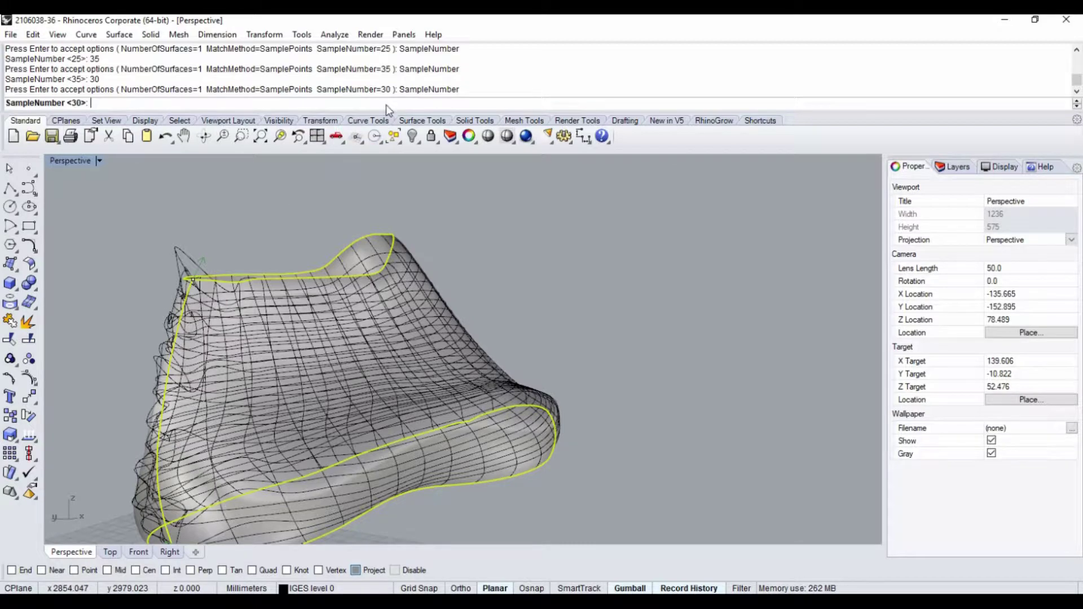
pyautogui.write('26')
pyautogui.press('Return')
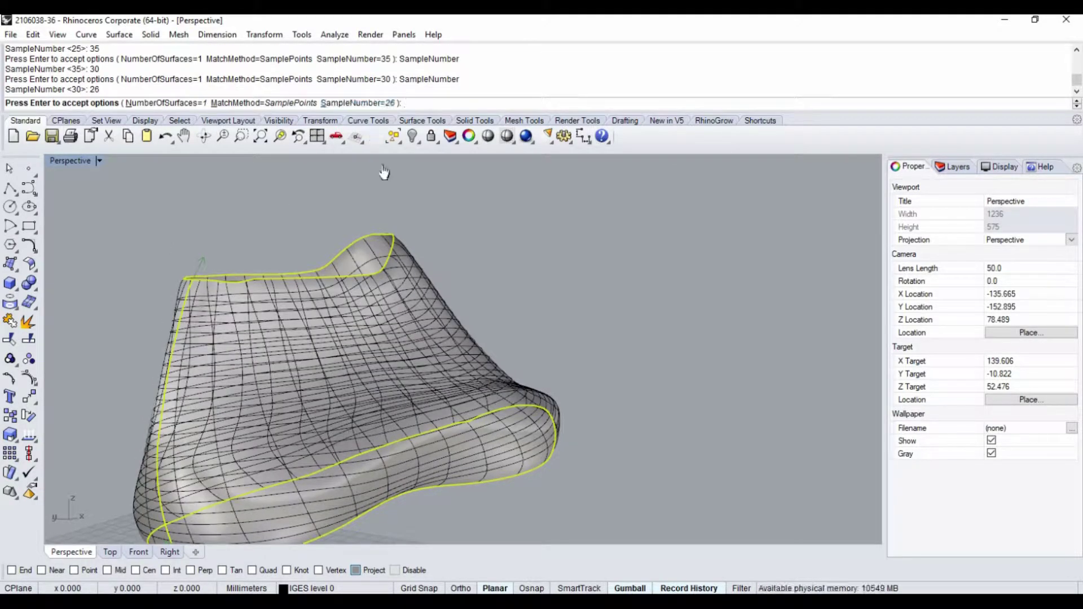
pyautogui.moveTo(203, 428); pyautogui.dragTo(375, 387, button='right')
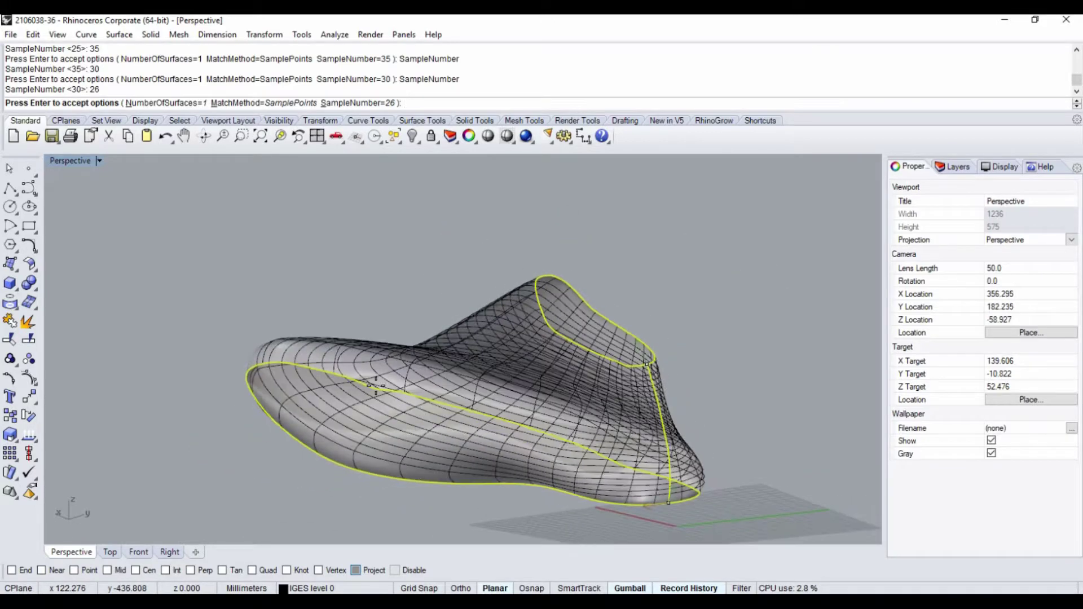
# Set the surface tween's sample number to 22, check the preview along the sole edge, and accept the tween
pyautogui.click(364, 103)
pyautogui.write('22')
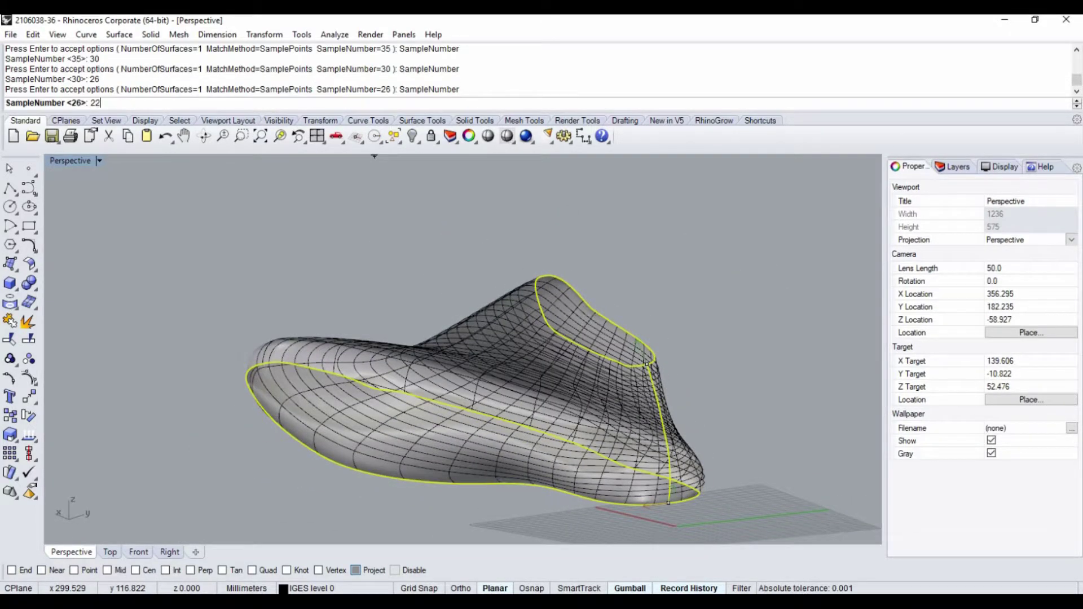
pyautogui.press('Return')
pyautogui.moveTo(231, 186); pyautogui.dragTo(192, 188, button='right')
pyautogui.scroll(5, 343, 311)
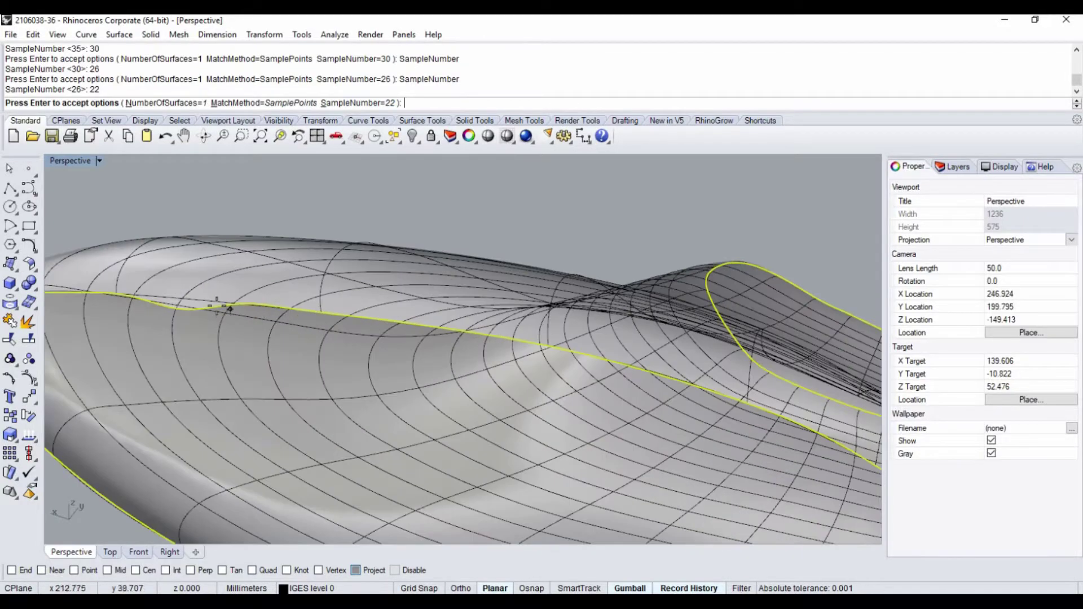
pyautogui.moveTo(150, 298); pyautogui.dragTo(270, 359, button='right')
pyautogui.scroll(-6, 236, 300)
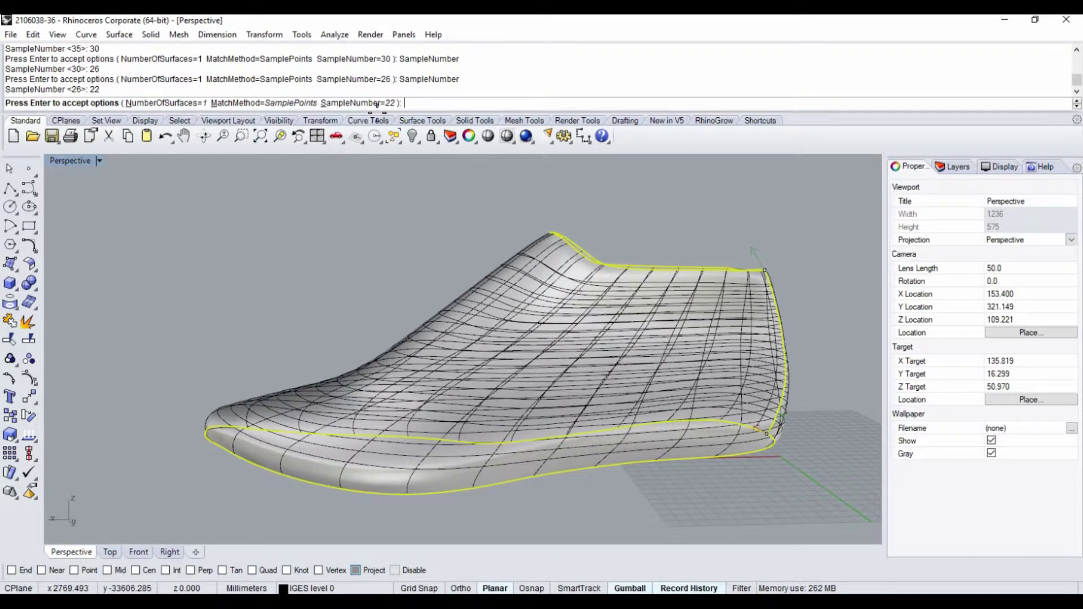
pyautogui.press('Return')
pyautogui.press('Return')
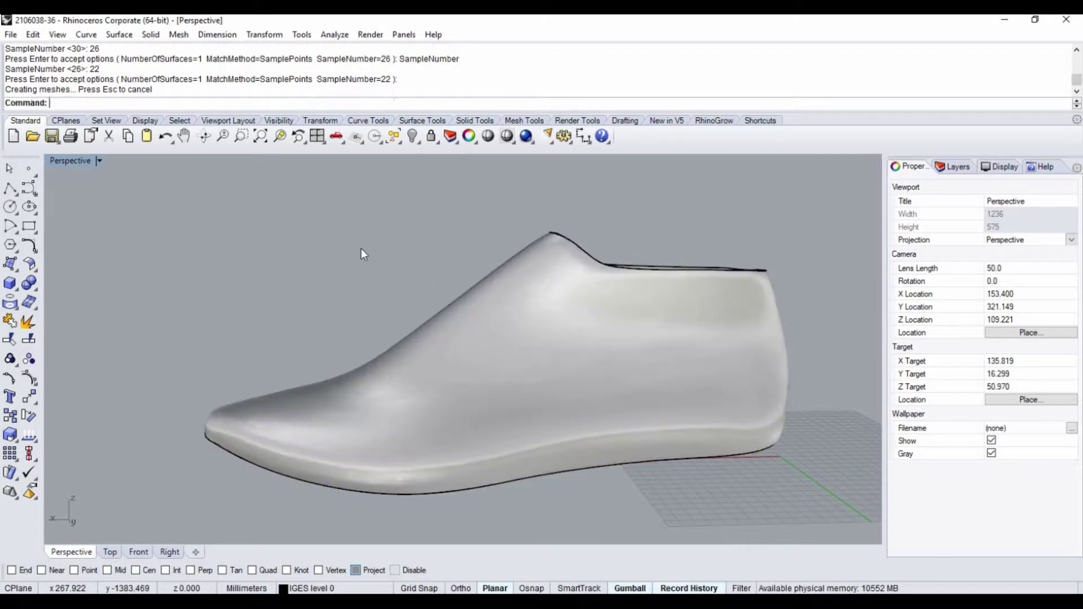
# Delete the original IGES level 0 shoe last surface that overlaps the newly tweened one
pyautogui.moveTo(394, 344)
pyautogui.mouseDown(button='right')
pyautogui.moveTo(353, 279)
pyautogui.moveTo(275, 313)
pyautogui.moveTo(298, 342)
pyautogui.moveTo(466, 354)
pyautogui.mouseUp(button='right')
pyautogui.click(591, 359)
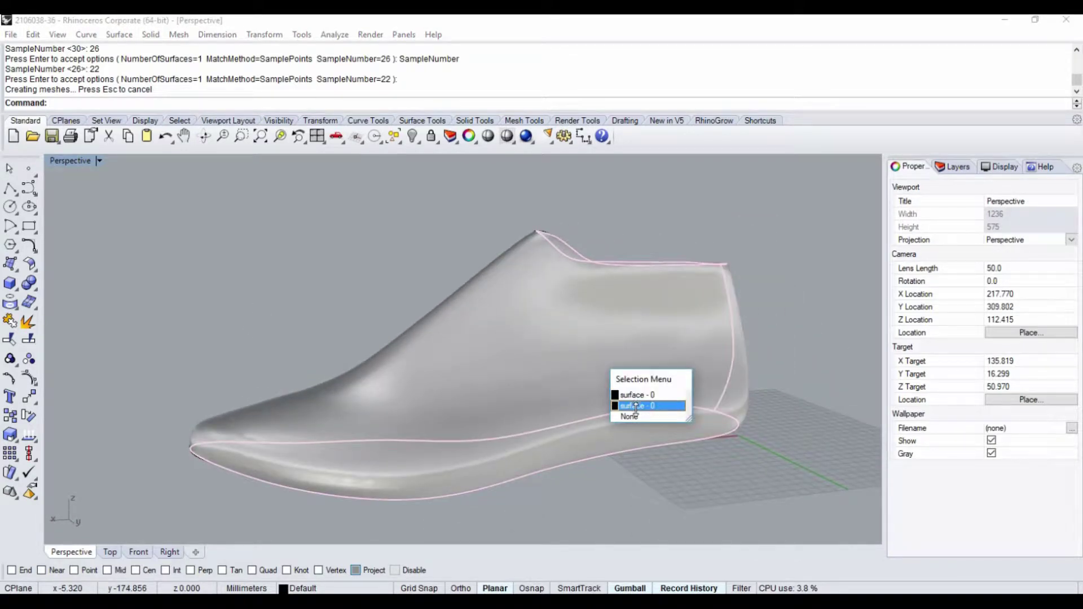
pyautogui.click(367, 300)
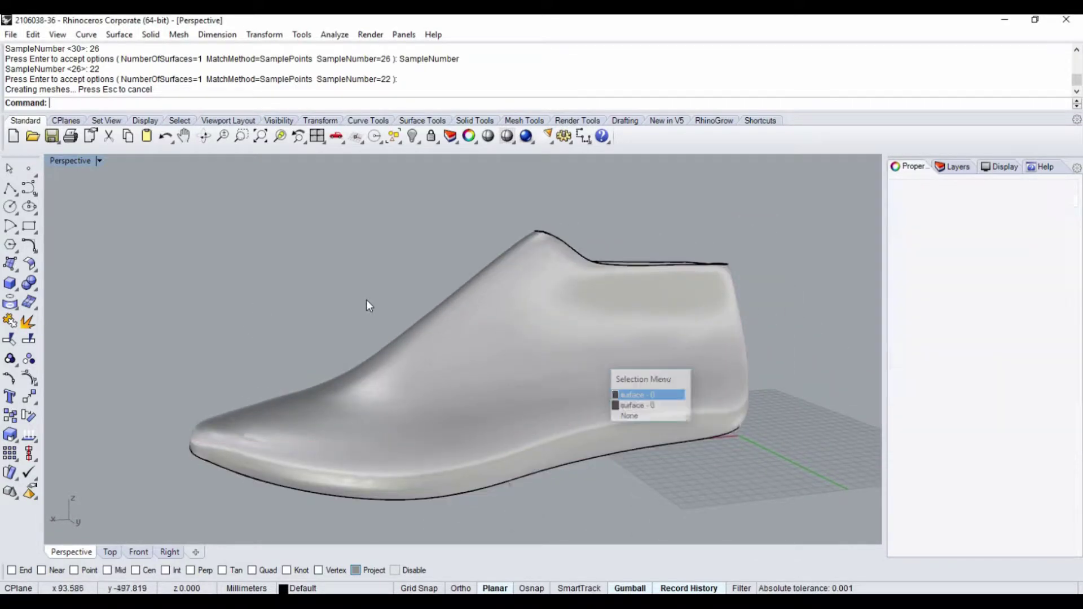
pyautogui.moveTo(326, 277); pyautogui.dragTo(201, 249, button='right')
pyautogui.scroll(-8, 201, 250)
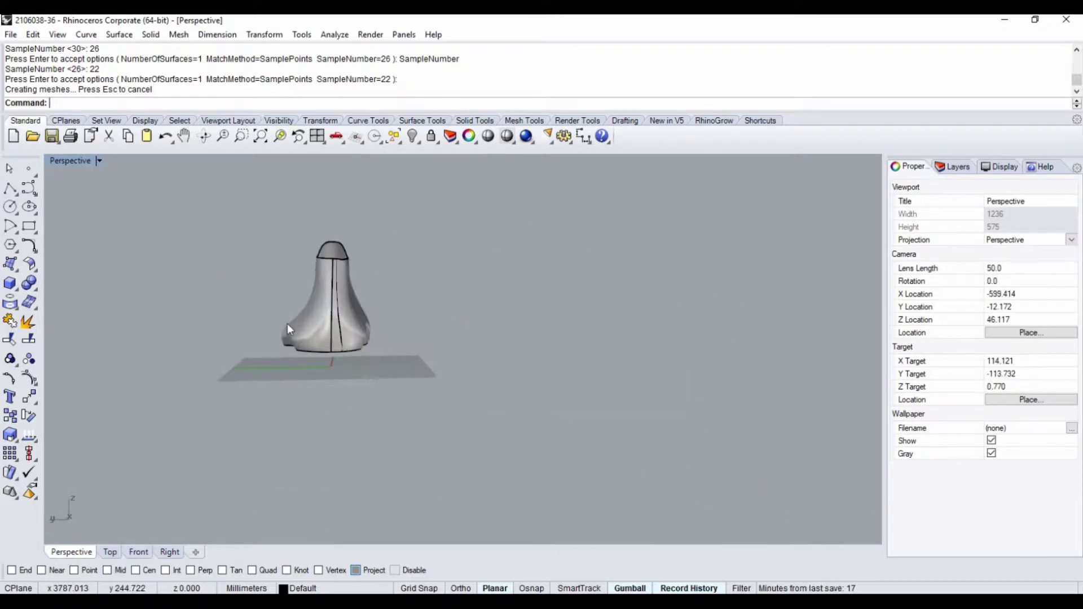
pyautogui.moveTo(287, 324); pyautogui.dragTo(313, 347, button='right')
pyautogui.scroll(8, 313, 348)
pyautogui.click(296, 354)
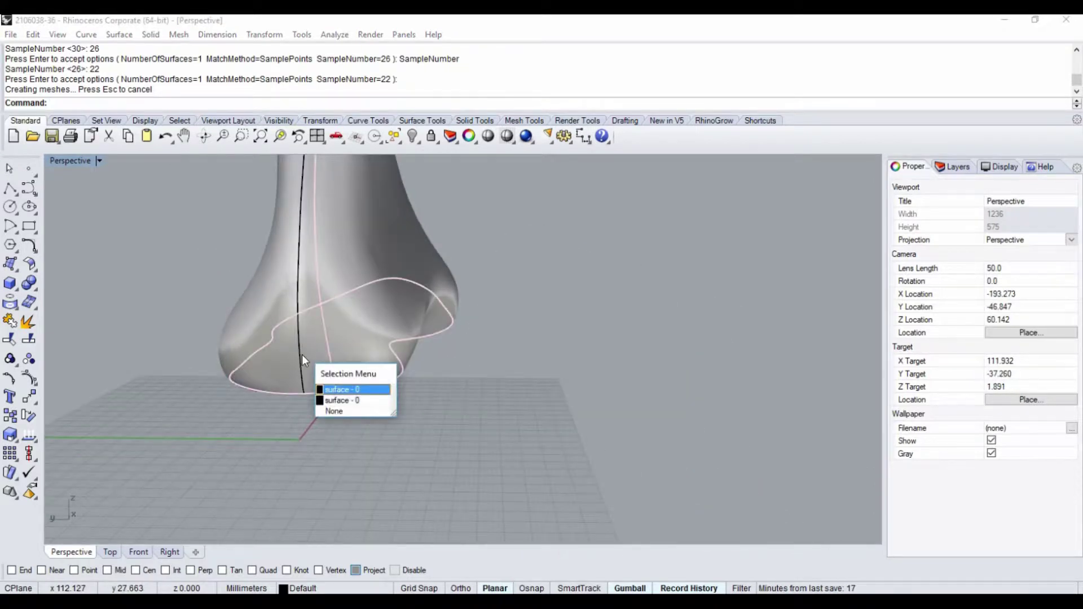
pyautogui.click(343, 400)
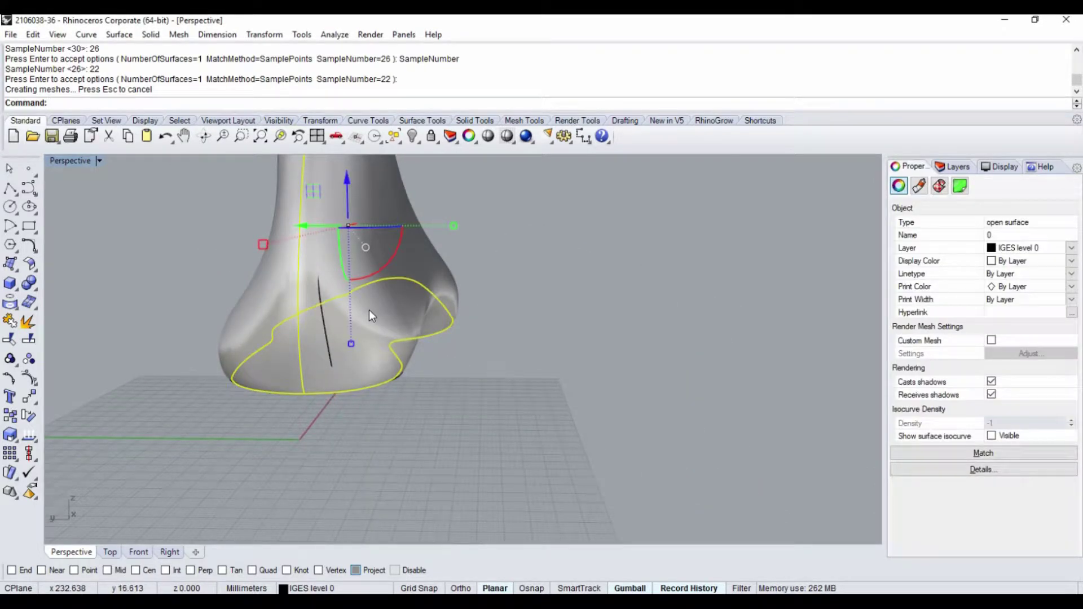
pyautogui.press('Delete')
# Adjust the remaining closed surface's seam, moving it from the heel to the side of the shoe last
pyautogui.moveTo(306, 267); pyautogui.dragTo(295, 337, button='right')
pyautogui.click(29, 264)
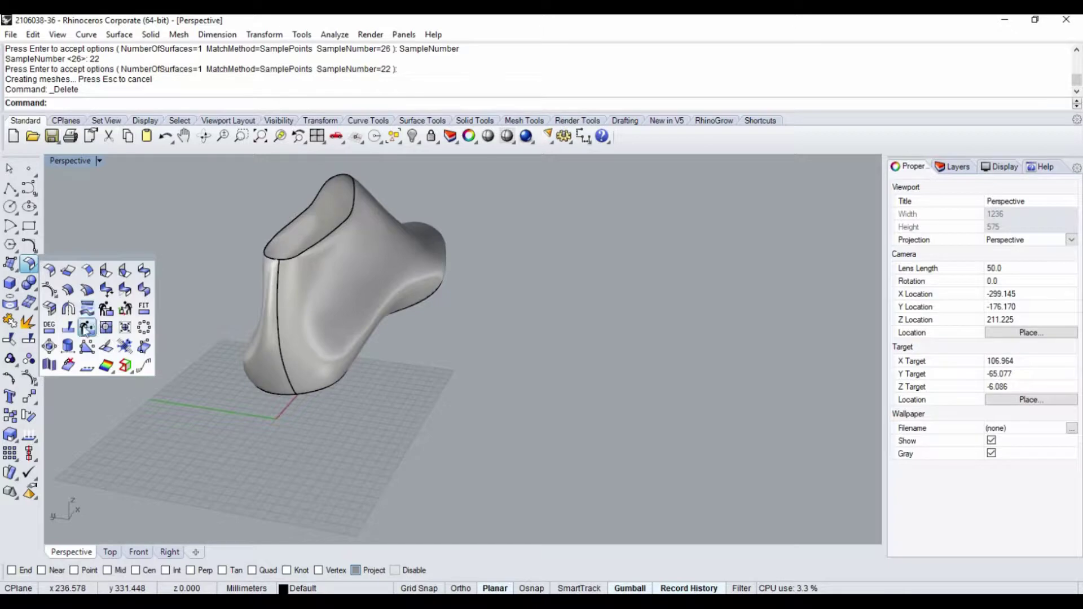
pyautogui.click(68, 346)
pyautogui.click(332, 315)
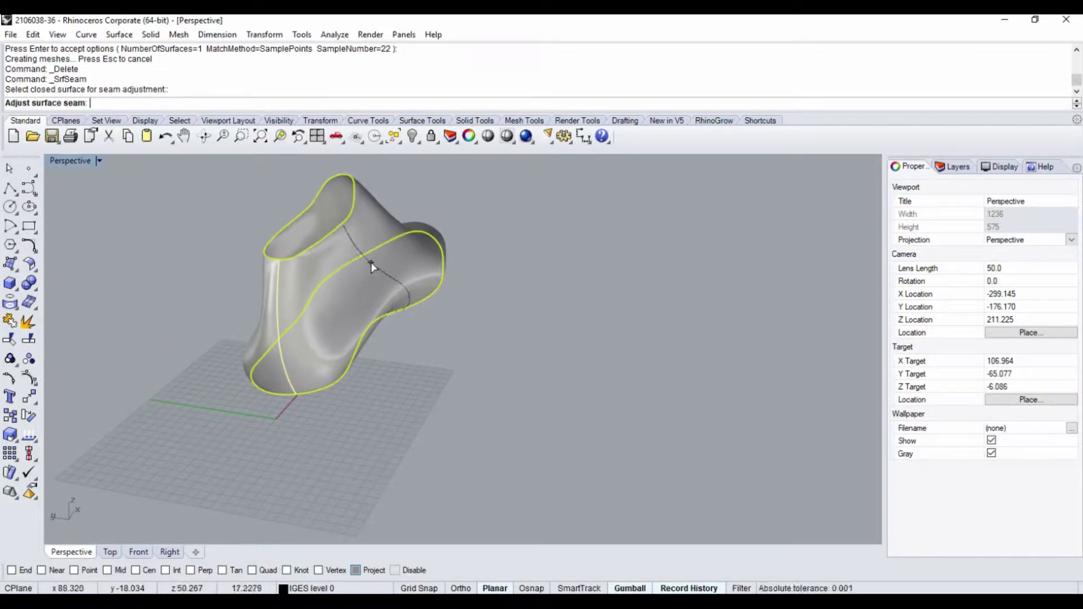
pyautogui.click(384, 273)
pyautogui.moveTo(291, 315); pyautogui.dragTo(363, 224, button='right')
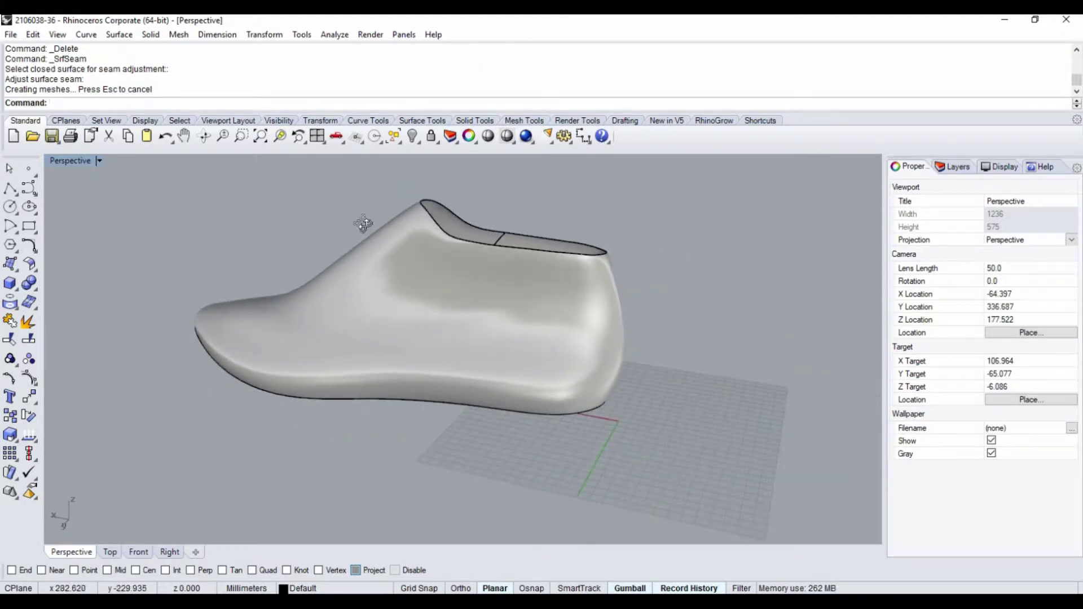
pyautogui.moveTo(506, 292); pyautogui.dragTo(617, 287, button='right')
pyautogui.scroll(2, 594, 222)
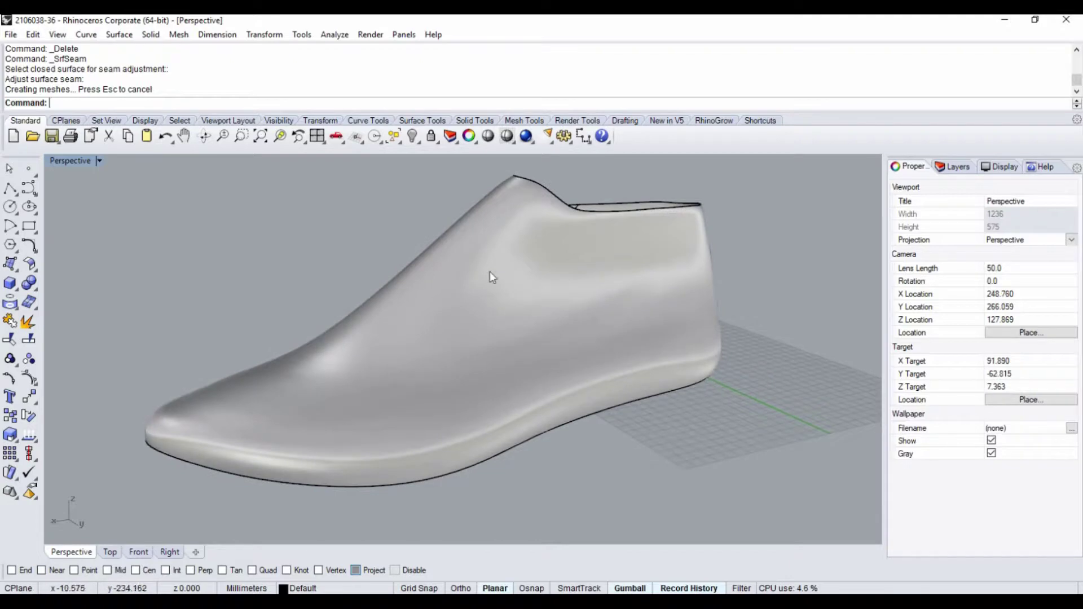
# Try a surface tween using the reseamed shoe last surface as both the start and end surface
pyautogui.click(31, 268)
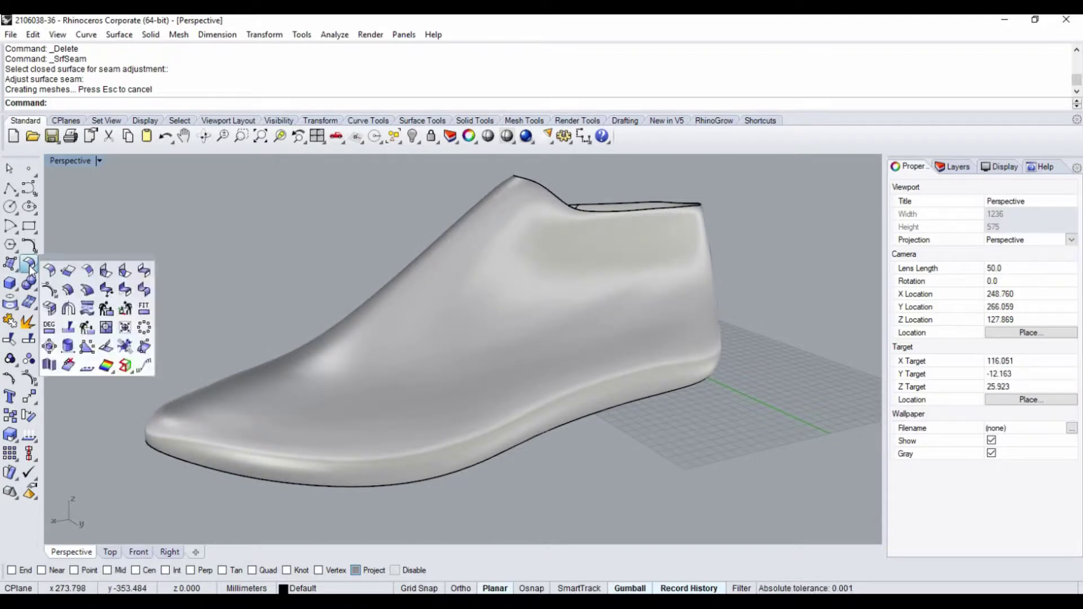
pyautogui.click(88, 309)
pyautogui.click(452, 314)
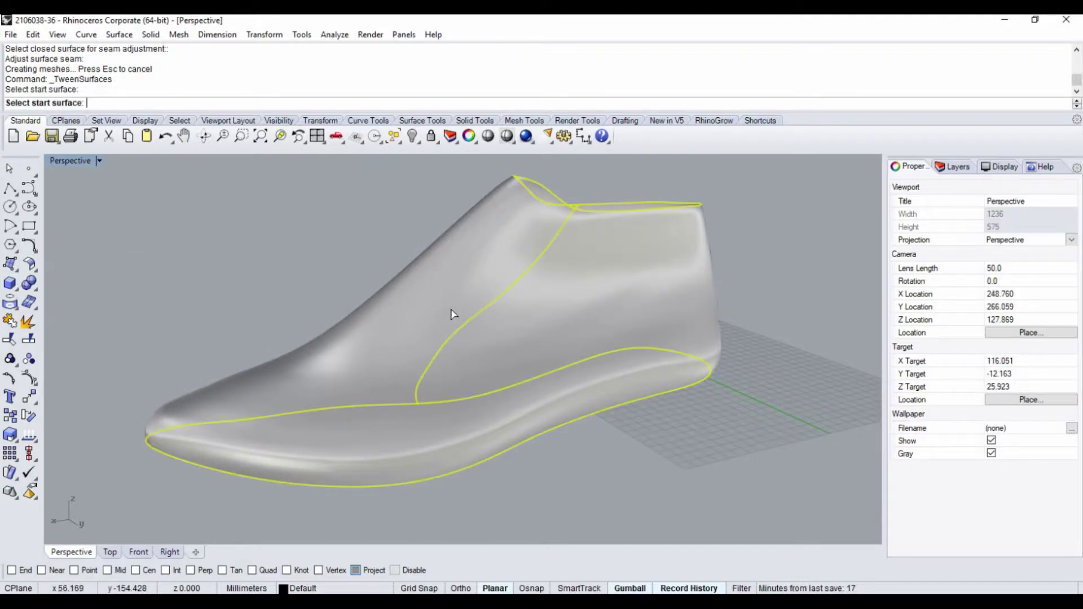
pyautogui.click(478, 304)
pyautogui.moveTo(605, 247); pyautogui.dragTo(716, 257, button='right')
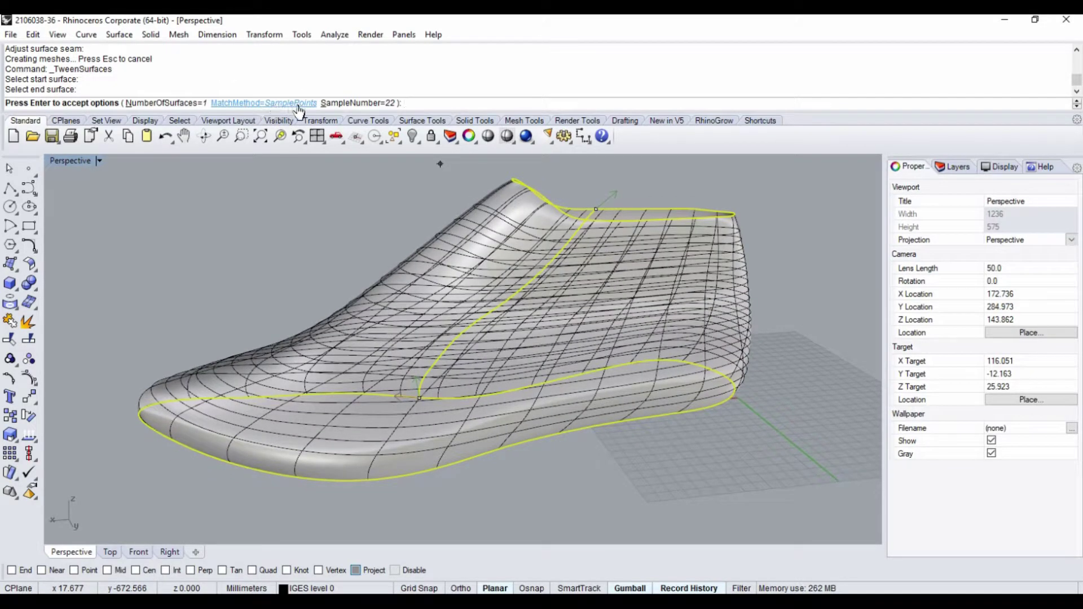
# Go through the tween's SamplePoints match method and sample number options, and cancel the tween
pyautogui.click(282, 103)
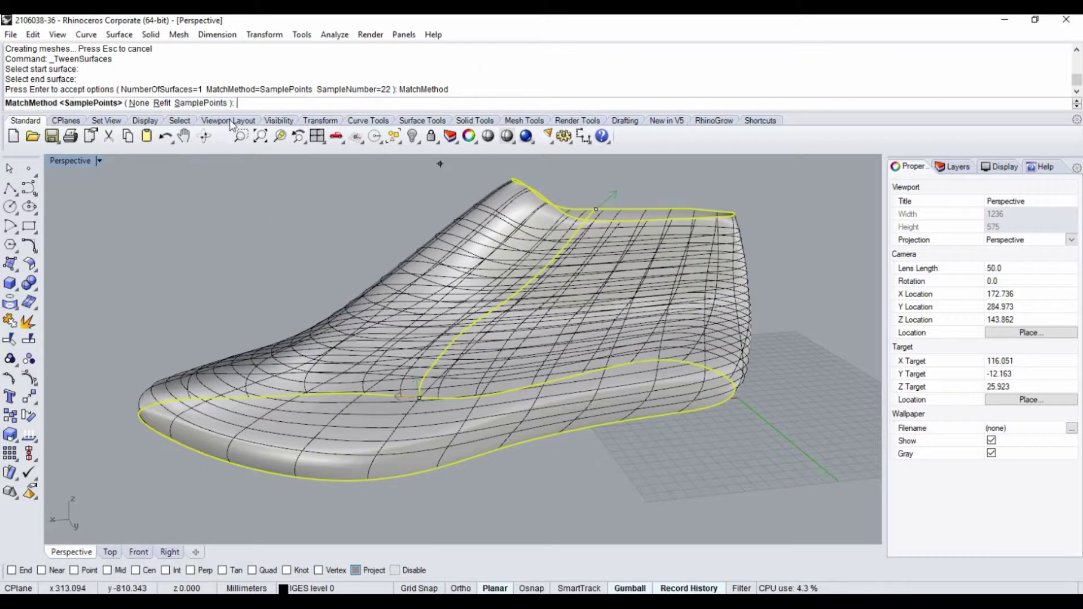
pyautogui.click(200, 103)
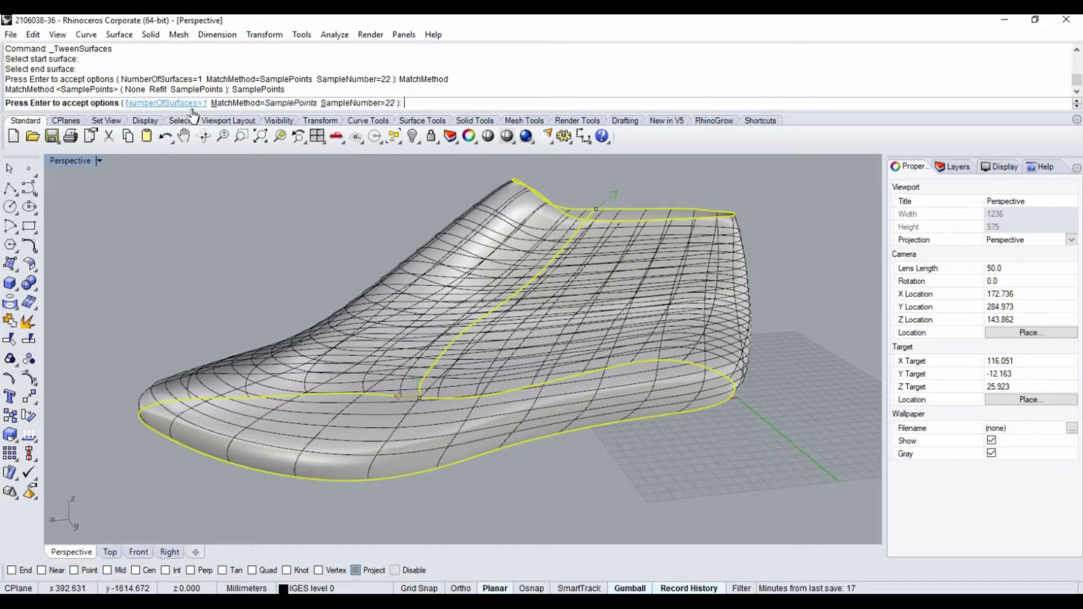
pyautogui.click(356, 103)
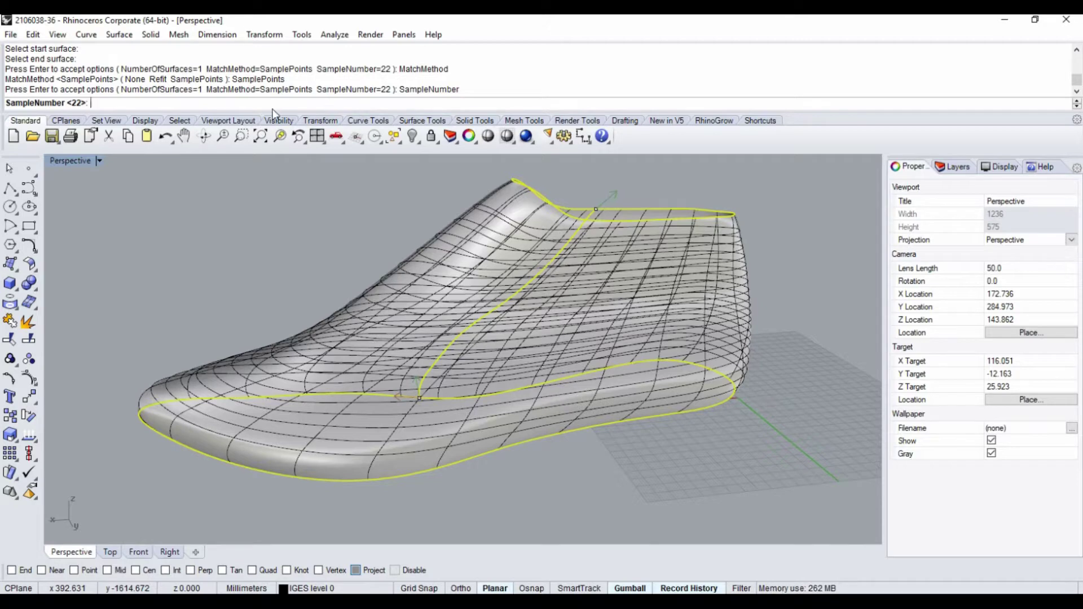
pyautogui.press('Escape')
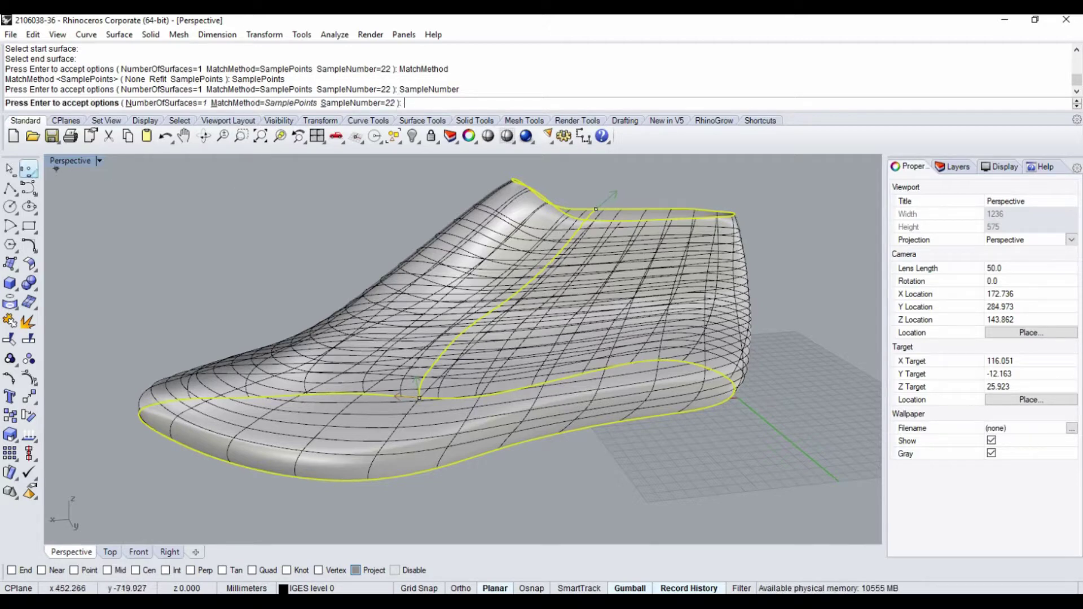
pyautogui.press('Escape')
pyautogui.moveTo(527, 302); pyautogui.dragTo(452, 252, button='right')
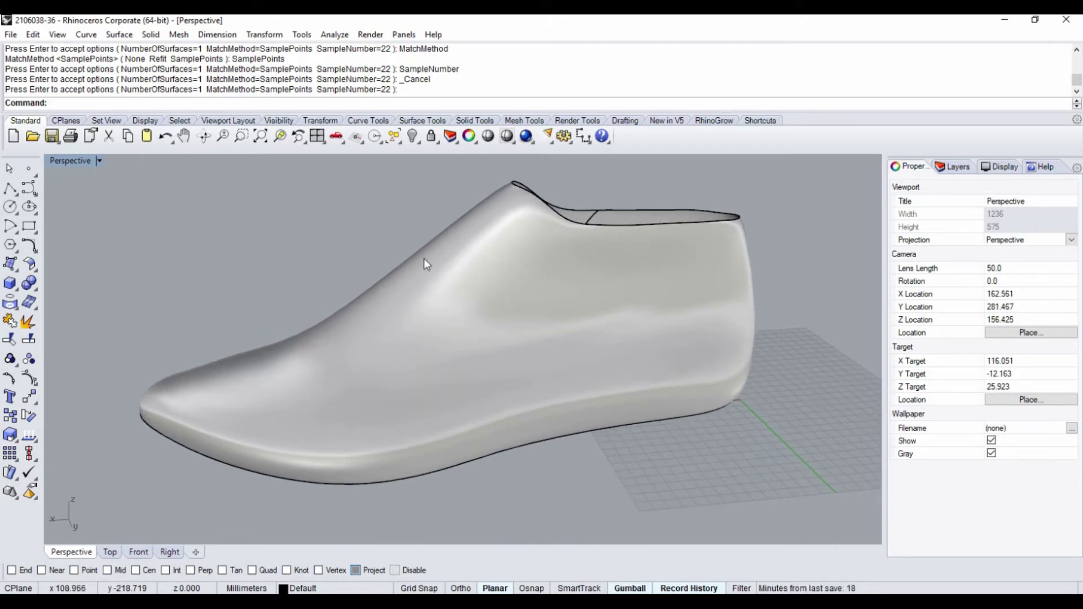